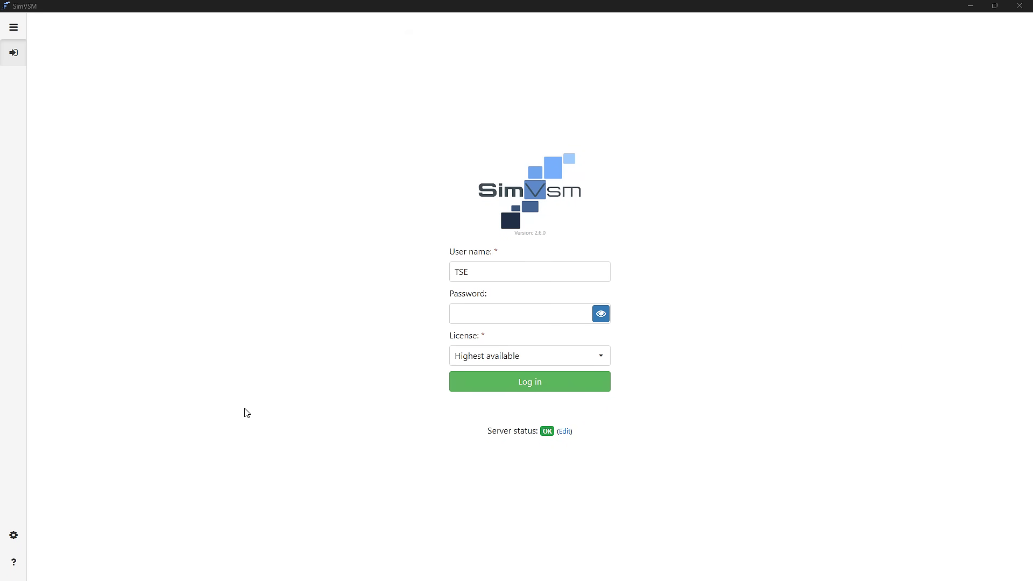
Log in to SimVSM with the account password and the Simulation license.
click(486, 316)
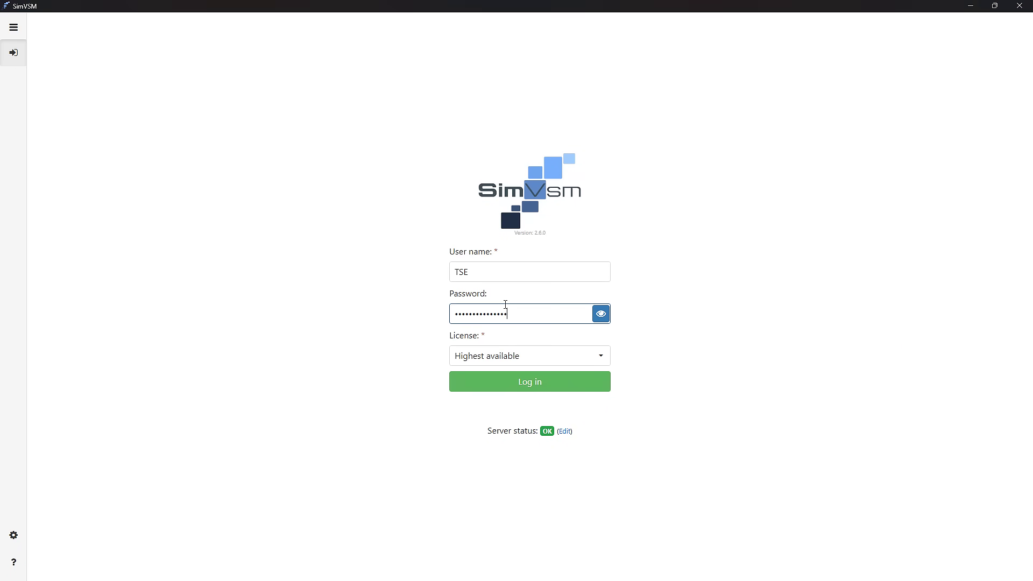
click(566, 361)
click(565, 360)
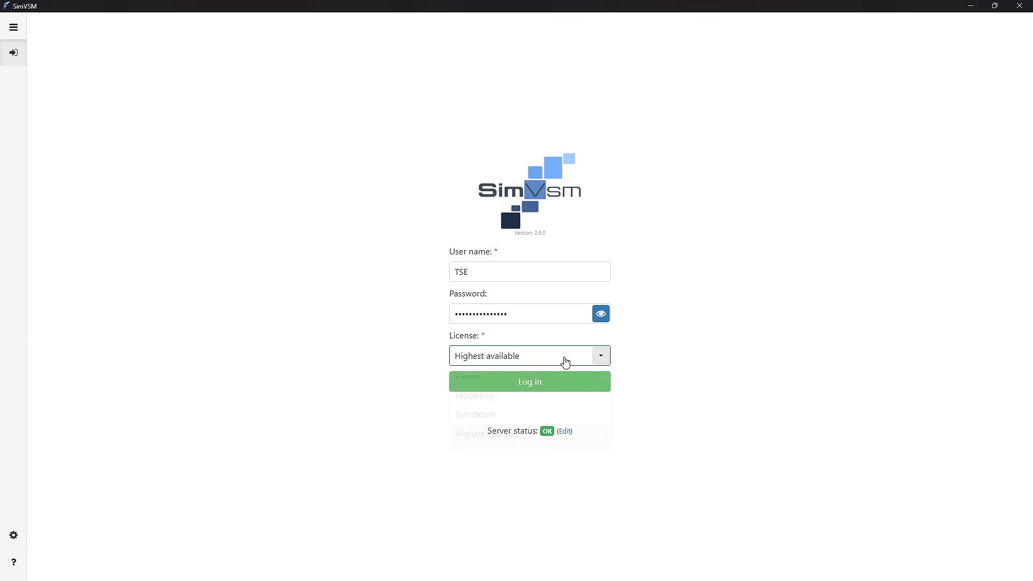
click(570, 386)
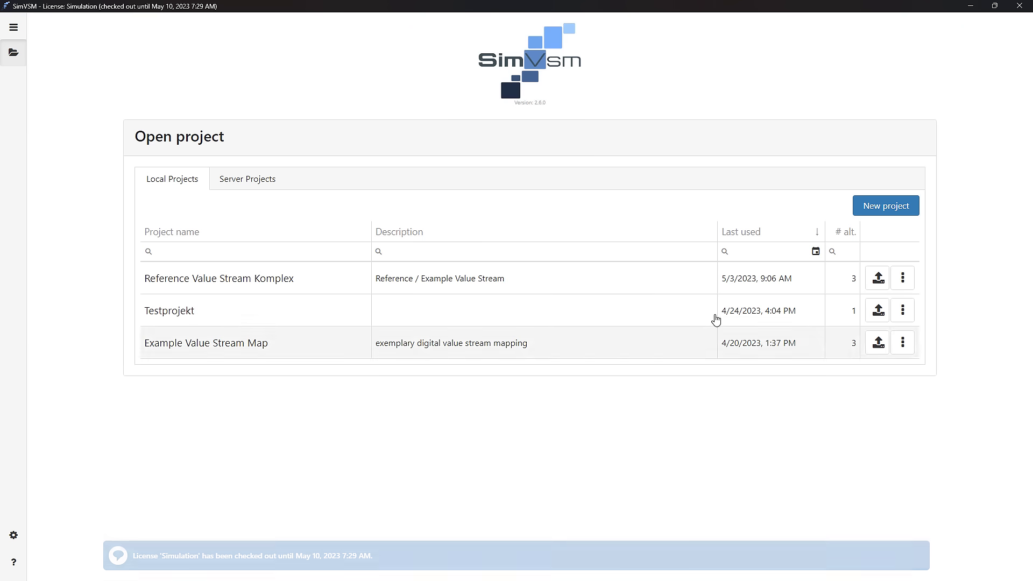
Create a new project named Test.
click(877, 210)
click(475, 226)
text(Test project)
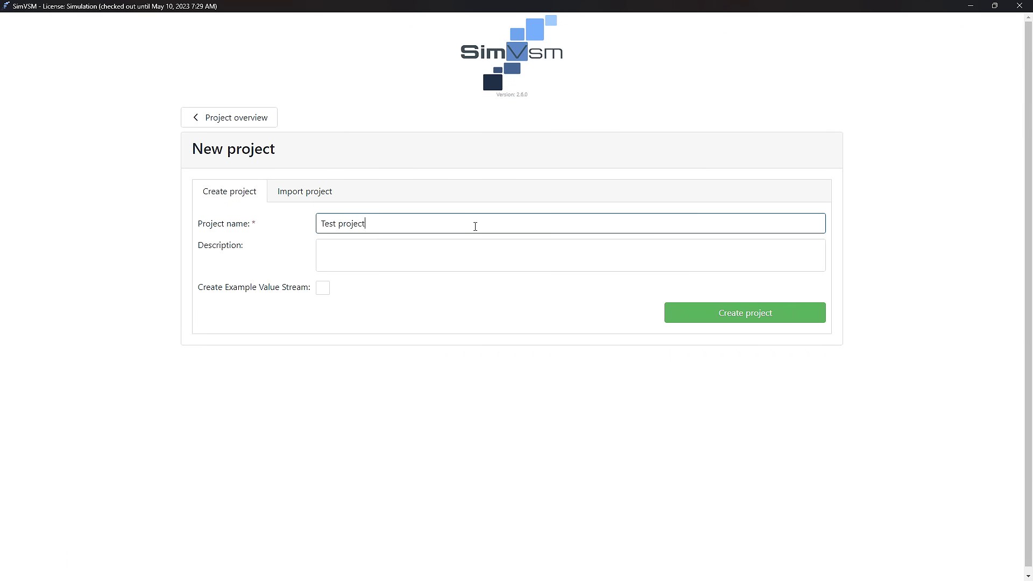
click(740, 320)
Place PPS and Supplier, then connect PPS, Supplier, Transport_external and Inventory.
drag(64, 77, 484, 89)
drag(64, 323, 236, 230)
scroll(79, 331, down, 3)
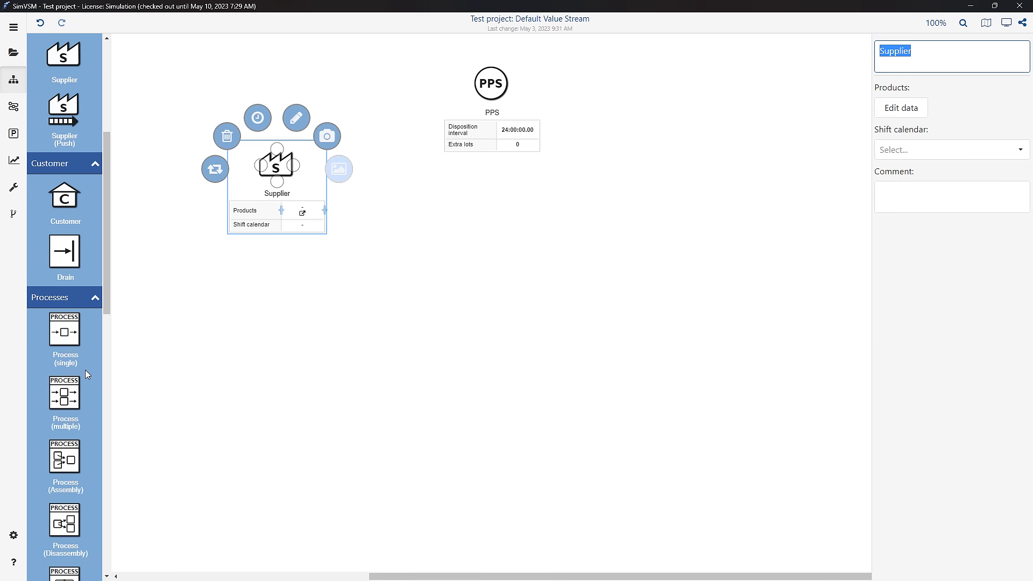
scroll(85, 369, down, 3)
scroll(55, 388, down, 3)
scroll(56, 389, down, 1)
drag(65, 514, 277, 316)
drag(65, 203, 516, 300)
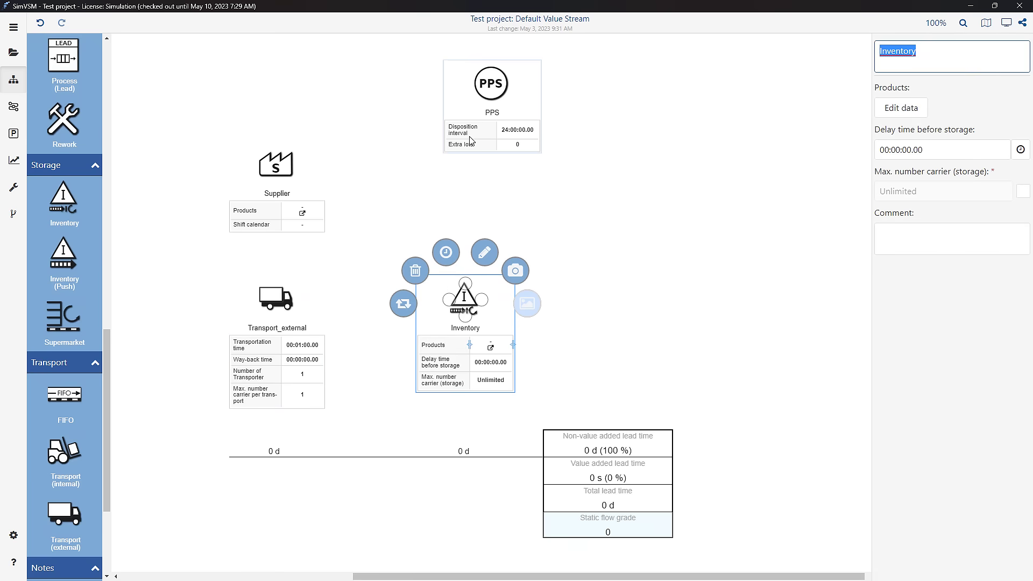
click(477, 102)
mouse_move(476, 84)
mouse_down()
mouse_move(336, 131)
mouse_move(277, 166)
mouse_move(277, 299)
mouse_move(490, 315)
mouse_up()
click(277, 166)
click(277, 298)
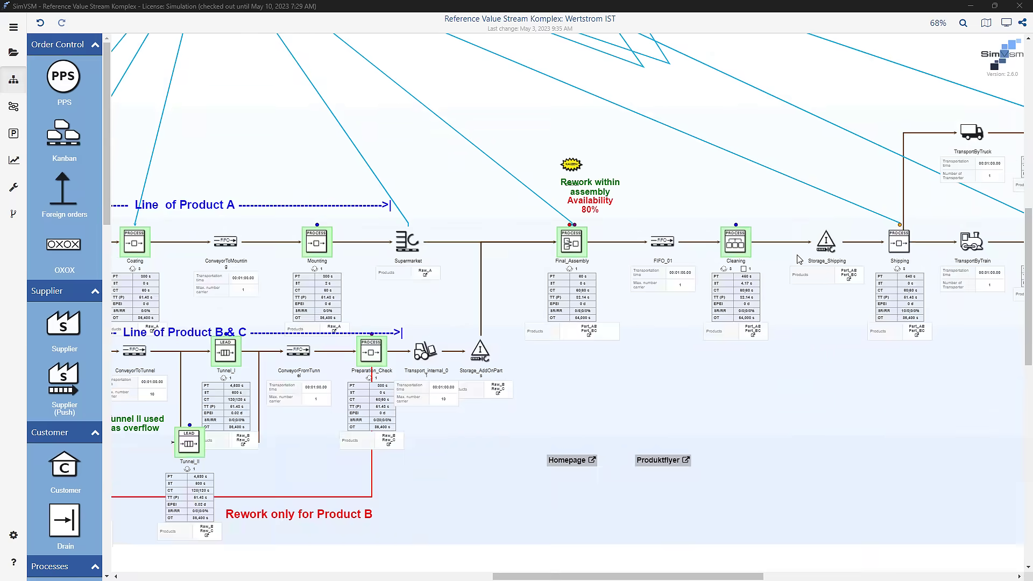
scroll(797, 259, up, 5)
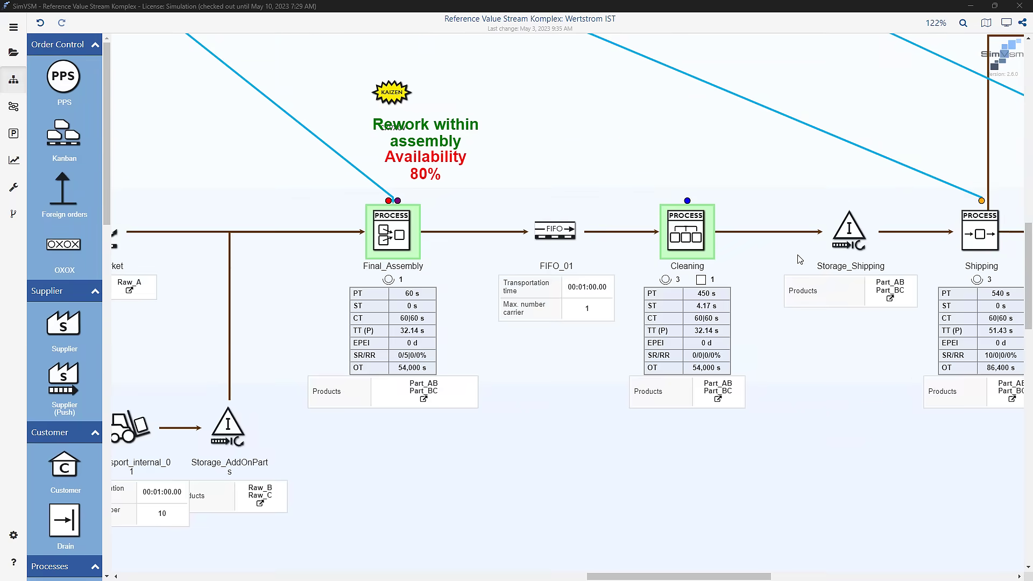
Record a stopwatch setup-time measurement for the Cleaning process.
click(707, 212)
click(709, 167)
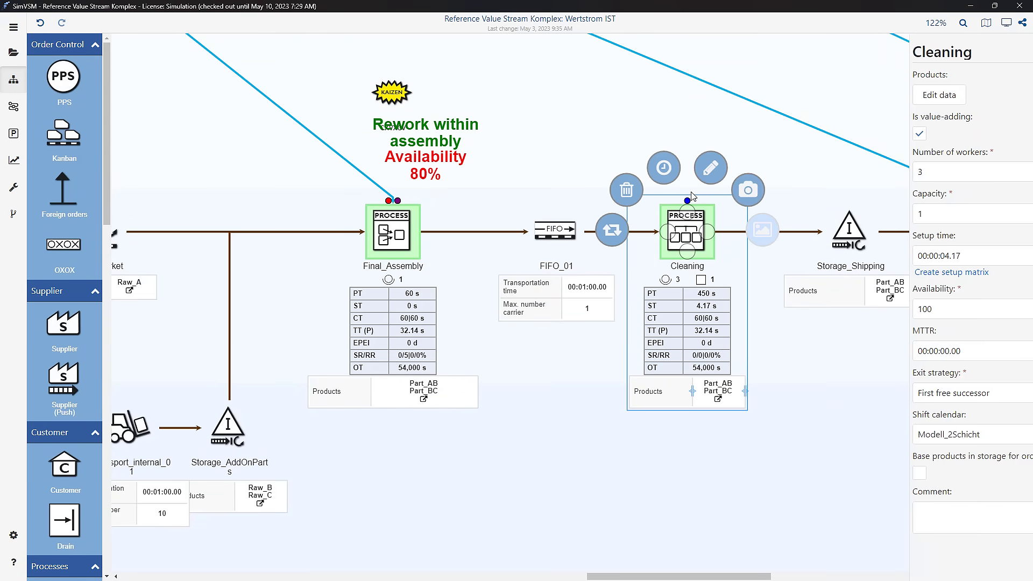
click(1020, 258)
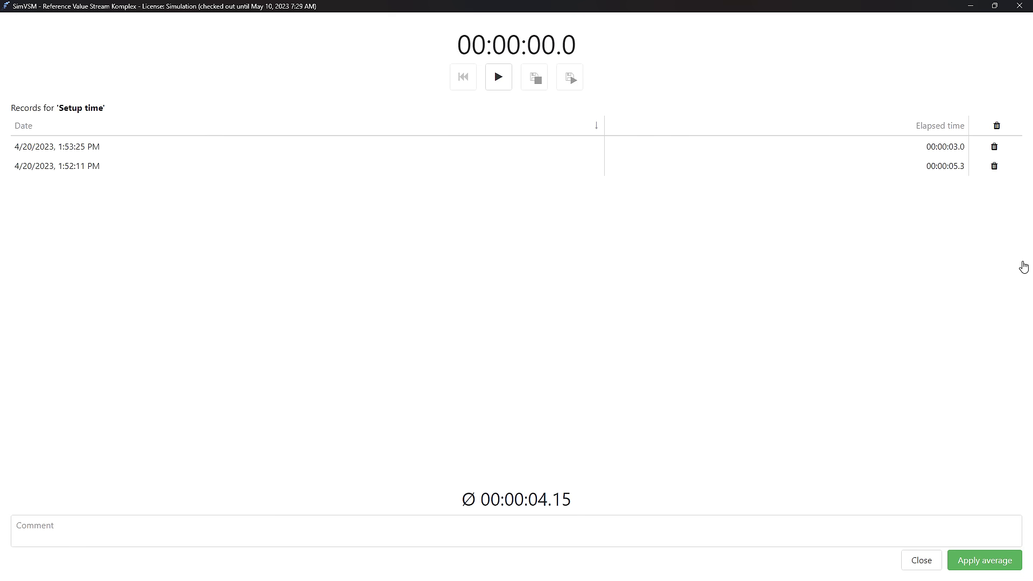
click(499, 77)
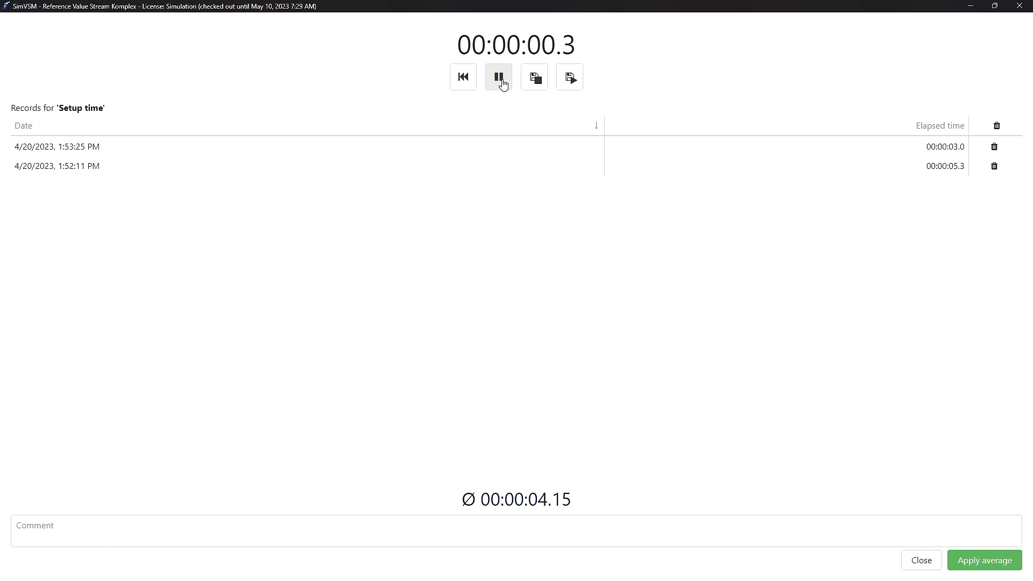
click(535, 79)
Apply Cleaning's 3.63 s average setup time, then show Final_Assembly's machine photo in the model.
click(992, 562)
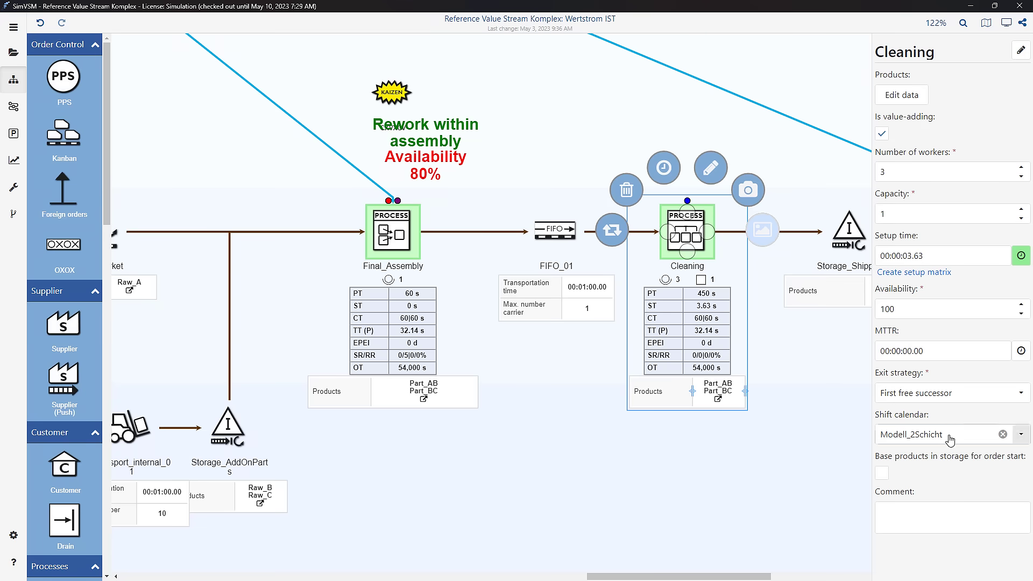
click(709, 116)
click(393, 232)
click(454, 190)
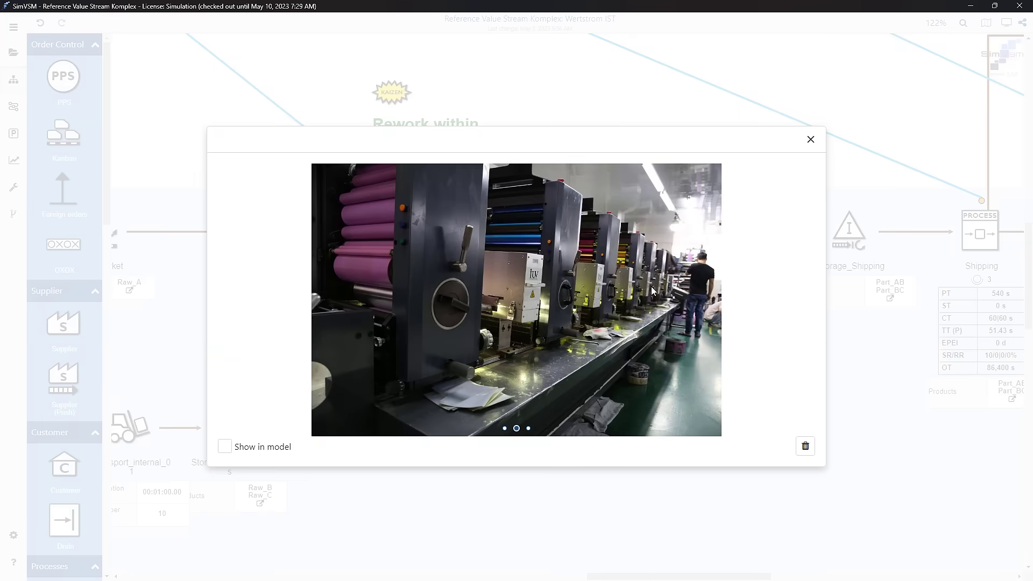
click(810, 142)
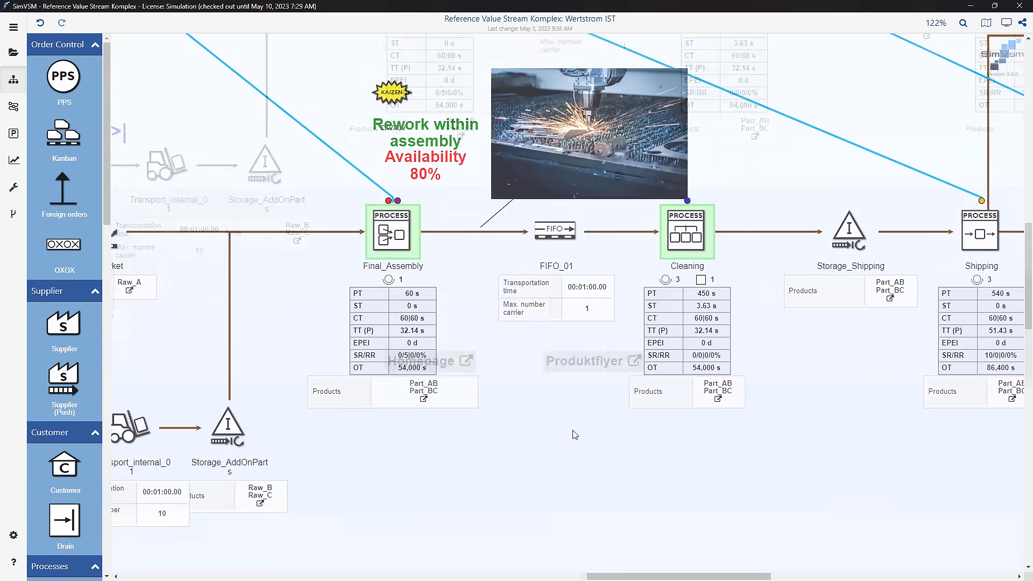
scroll(573, 434, down, 2)
click(478, 265)
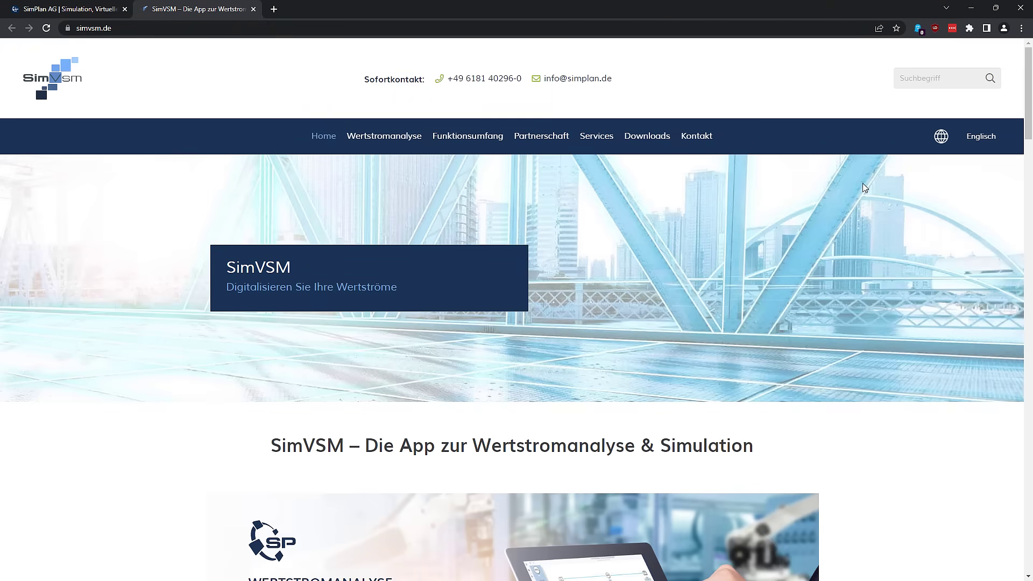
click(969, 10)
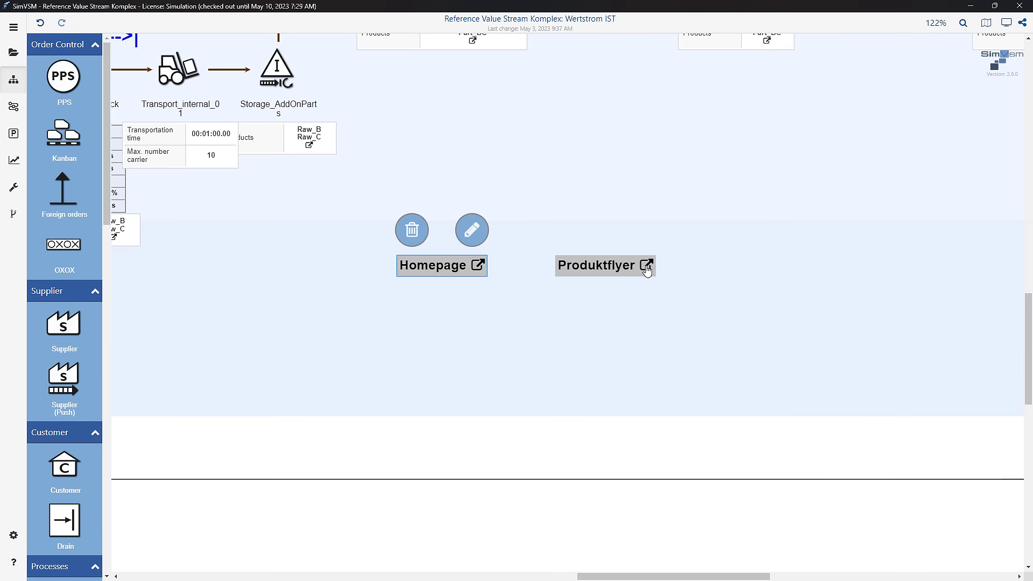
click(646, 267)
click(495, 337)
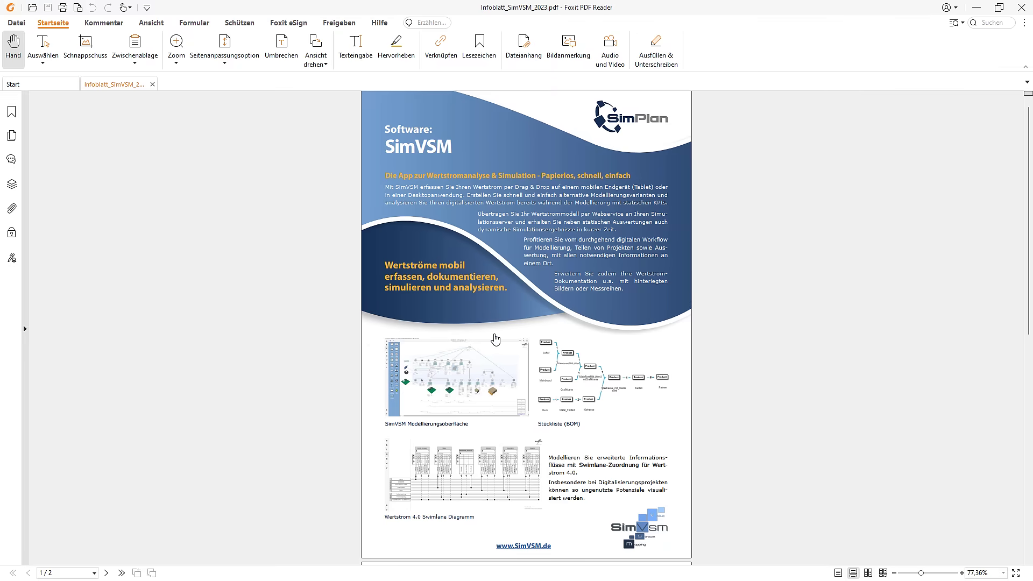
click(1023, 8)
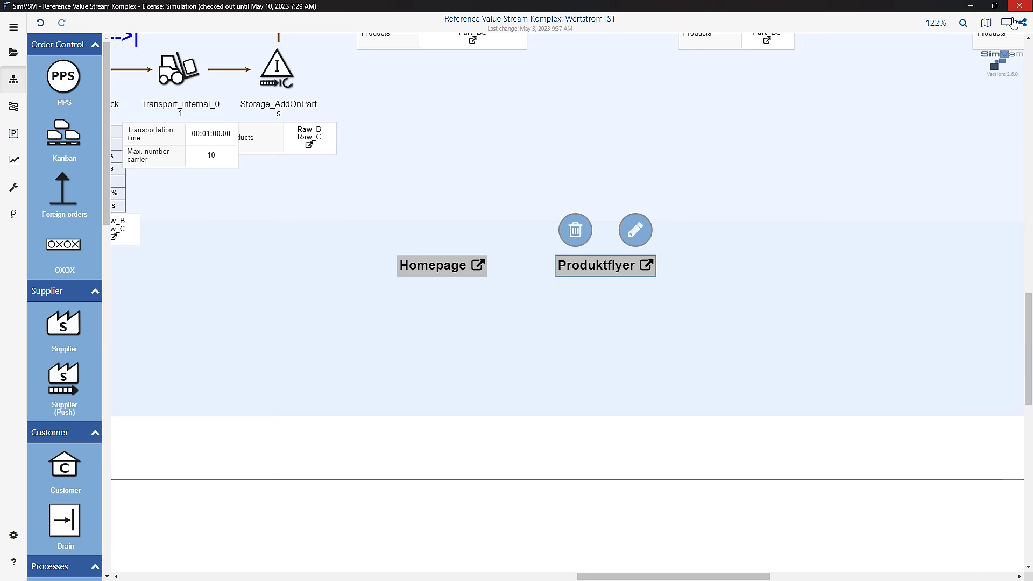
Open the Modell_2Schicht weekly schedule under the project settings' Shift calendars.
drag(847, 143, 899, 414)
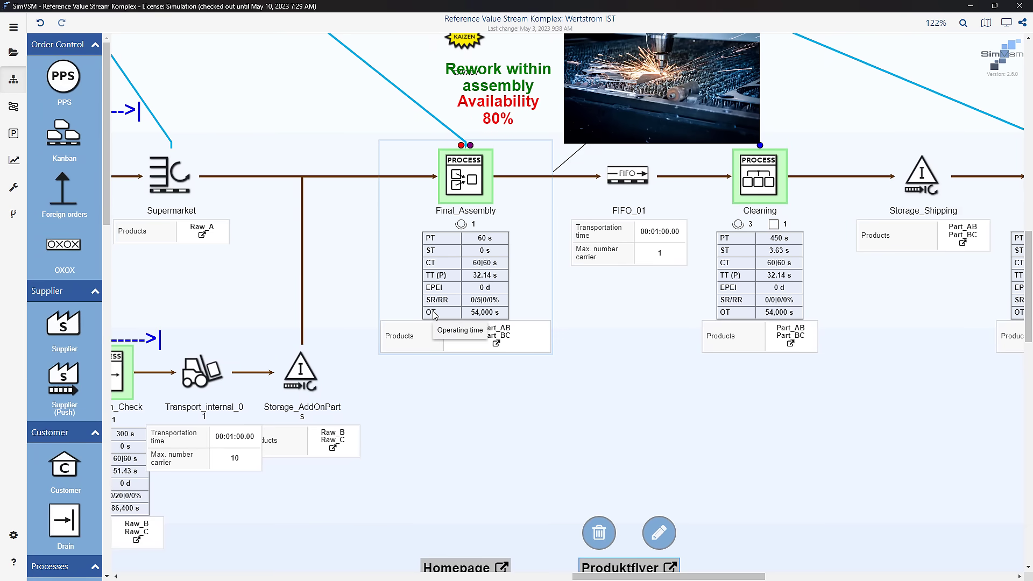
drag(680, 457, 480, 233)
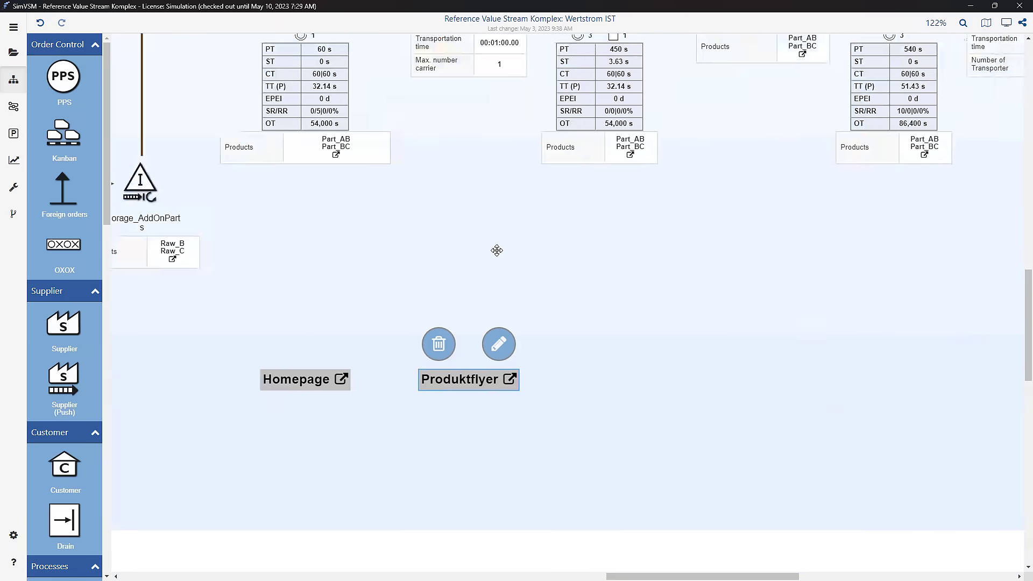
mouse_move(681, 388)
mouse_down()
mouse_move(382, 158)
mouse_move(227, 76)
mouse_up()
scroll(848, 342, down, 1)
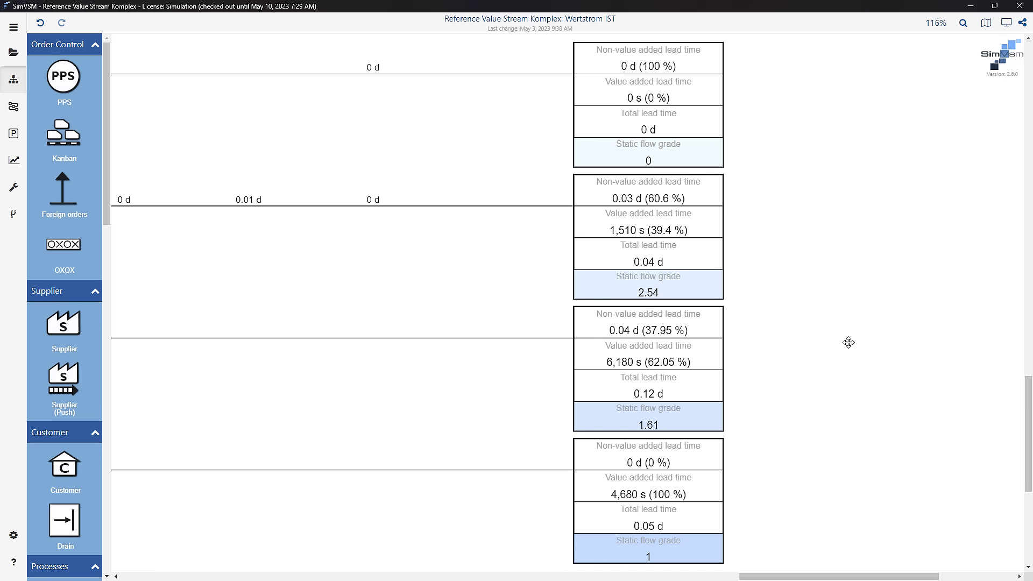
click(13, 188)
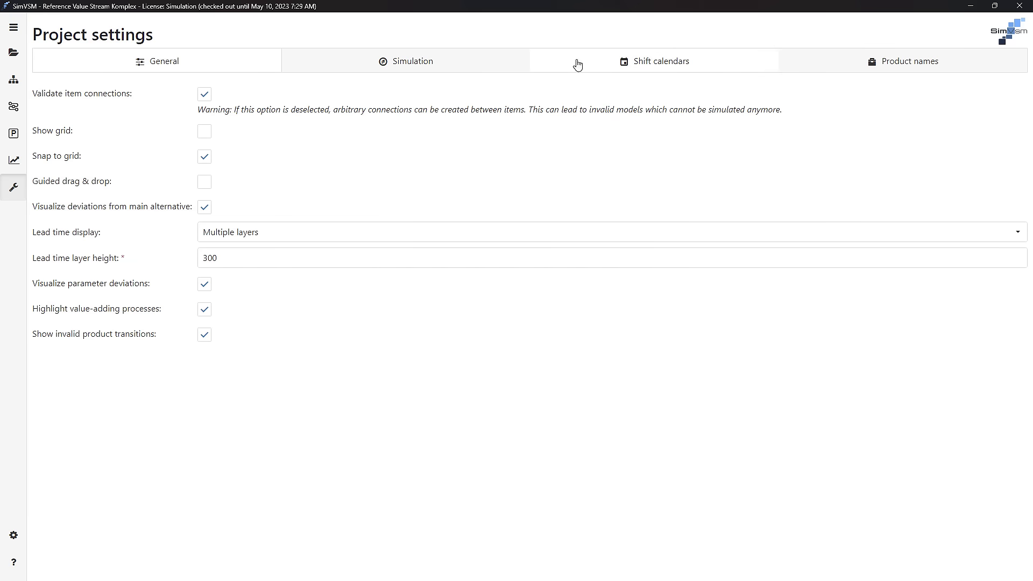
click(718, 61)
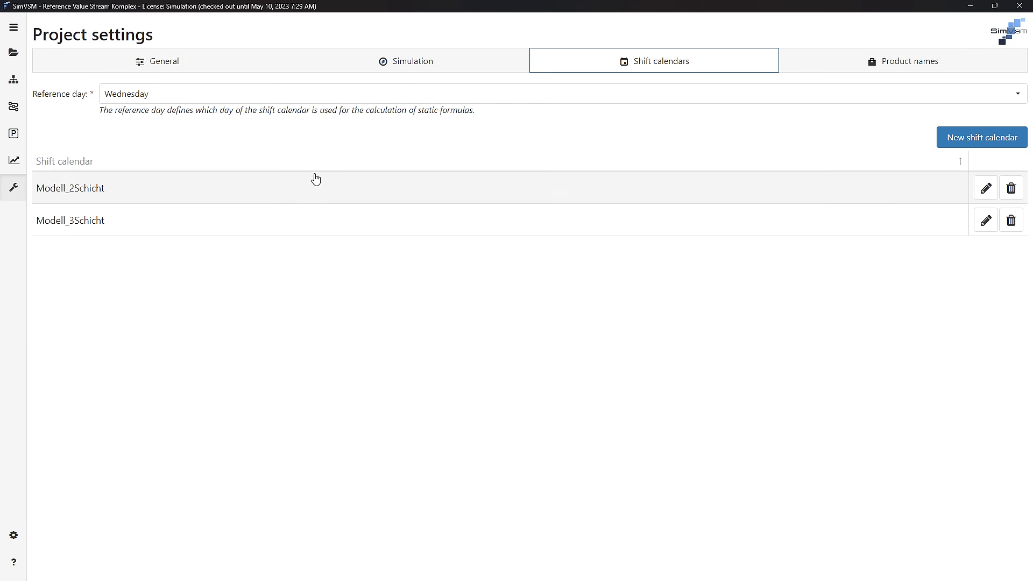
double_click(314, 192)
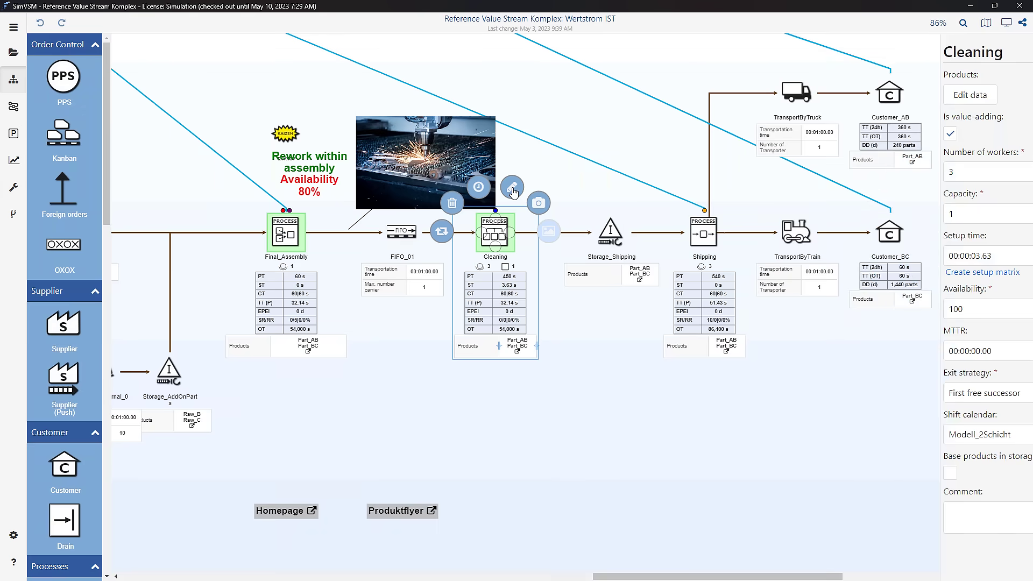
Assign the Modell_3Schicht shift calendar to Cleaning and switch to the product structure view.
click(972, 434)
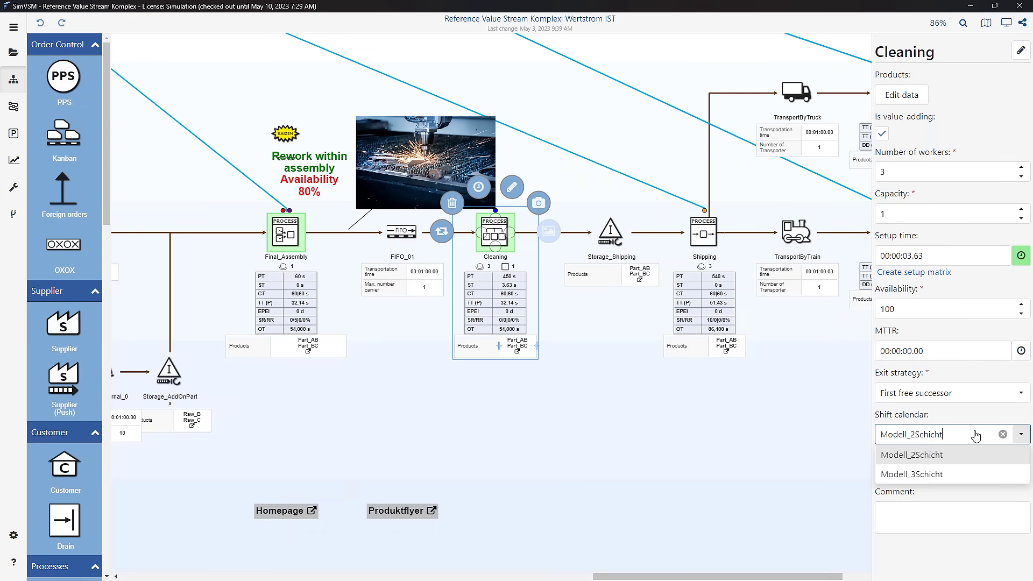
click(958, 475)
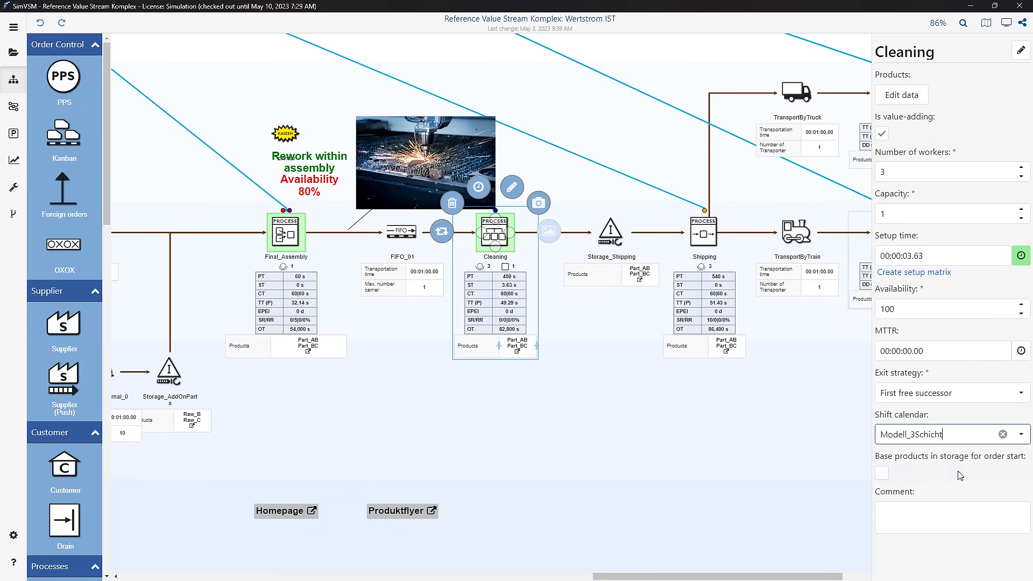
click(830, 394)
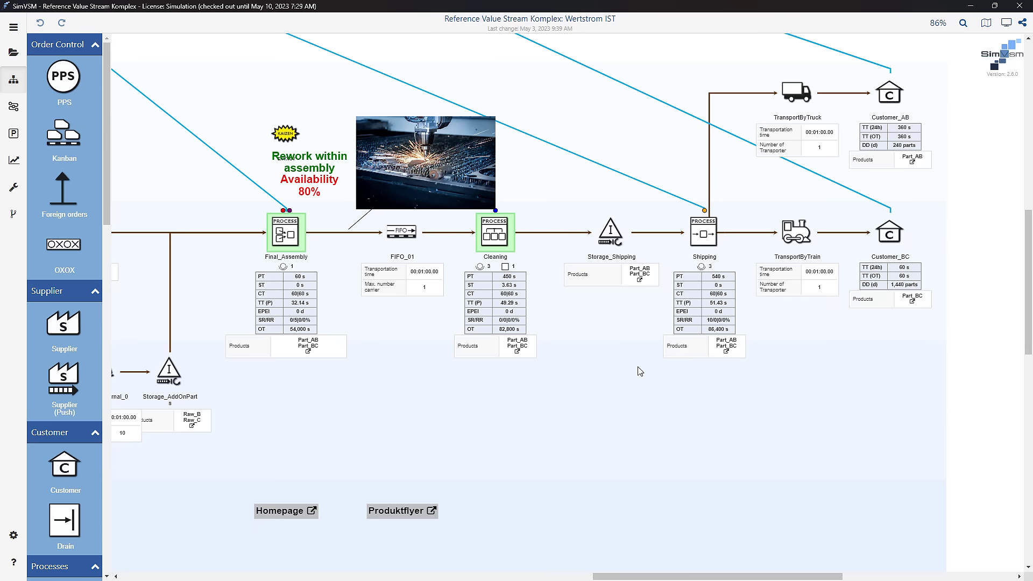
click(14, 134)
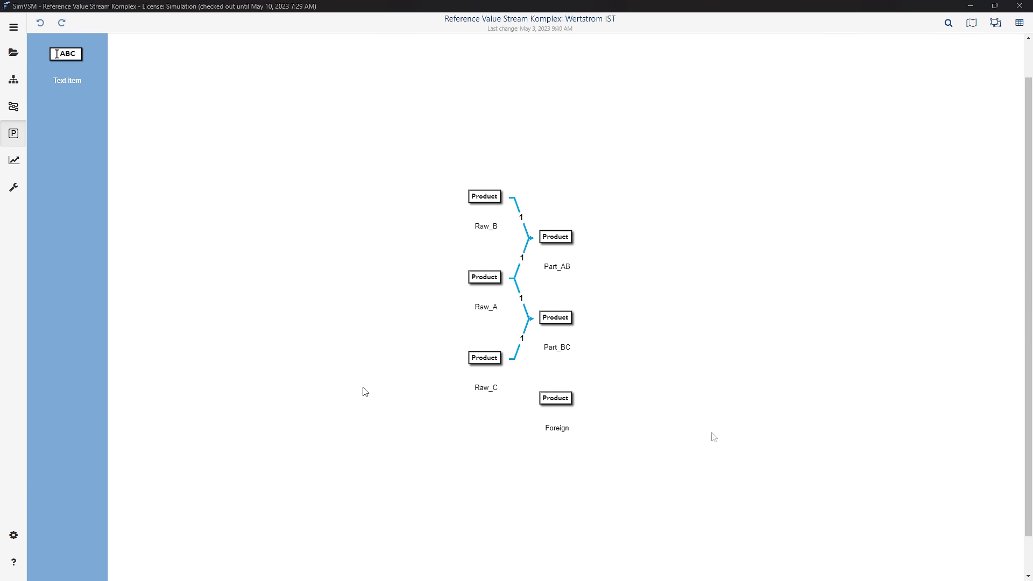
In the information matrix, link Preparation_1's Order to Shopfloormanagement and inspect Preparation_2.
click(14, 108)
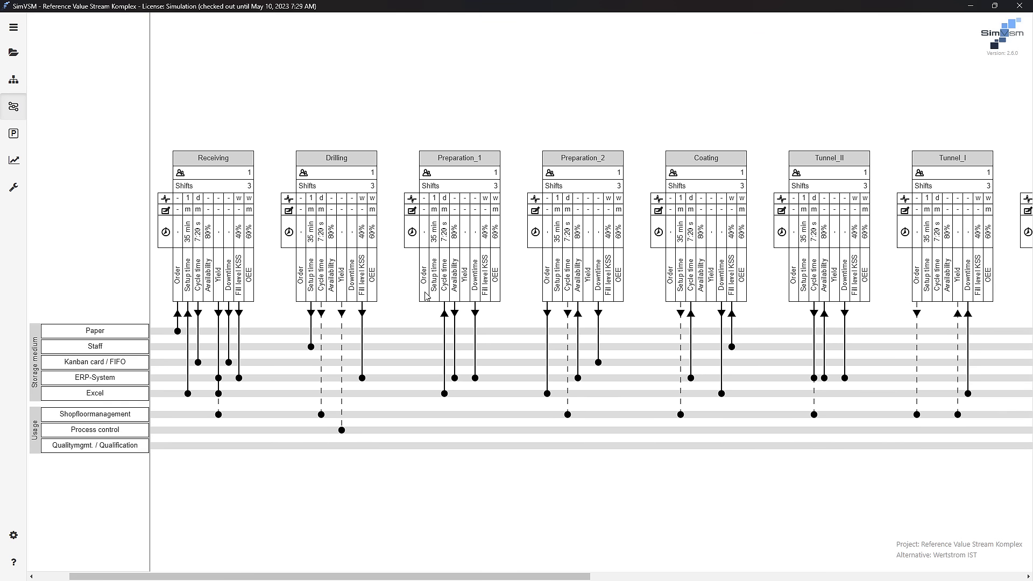
drag(426, 298, 424, 417)
click(584, 260)
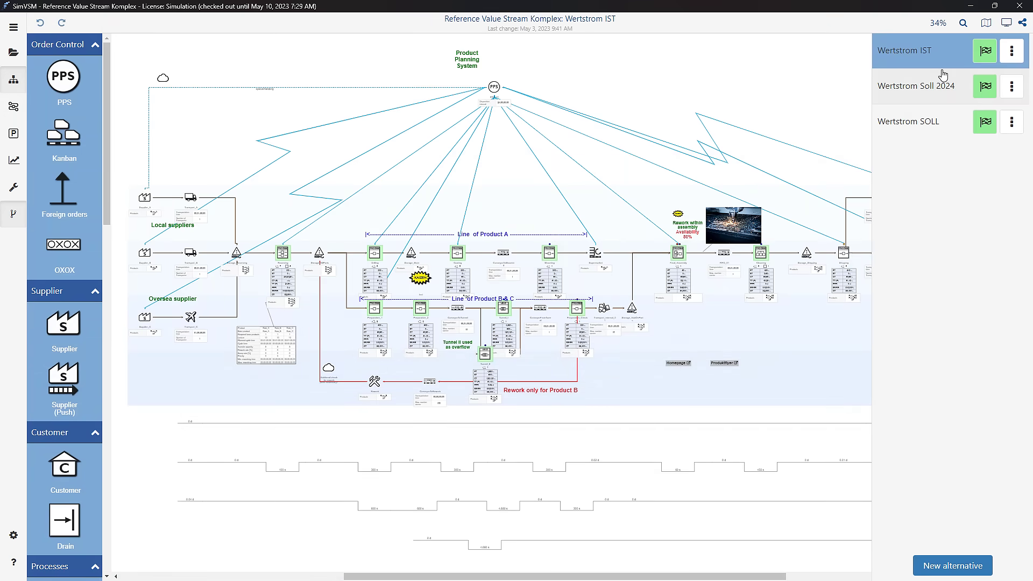
Discard previous results and start a new Wertstrom IST simulation.
click(986, 50)
click(599, 363)
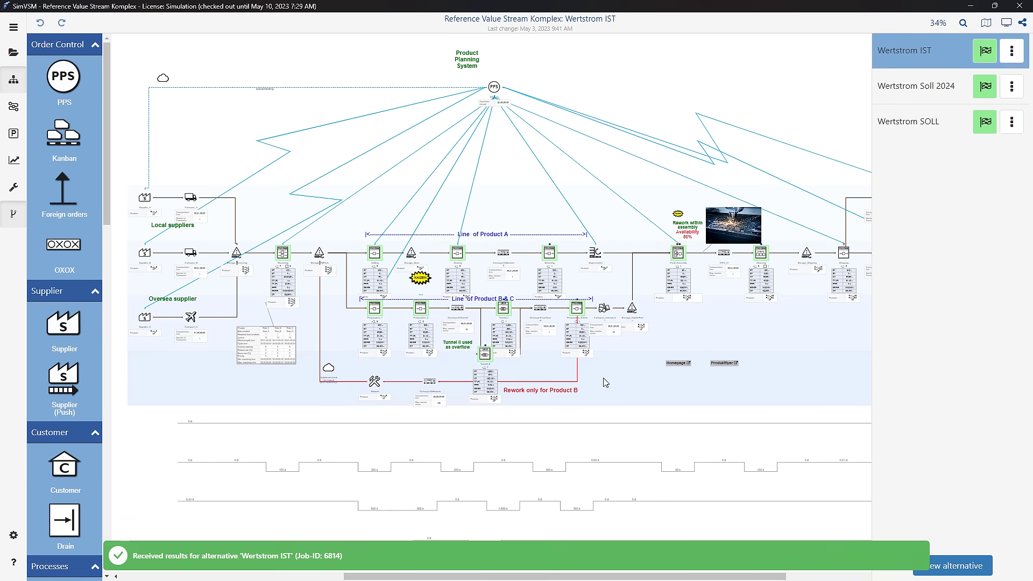
click(14, 160)
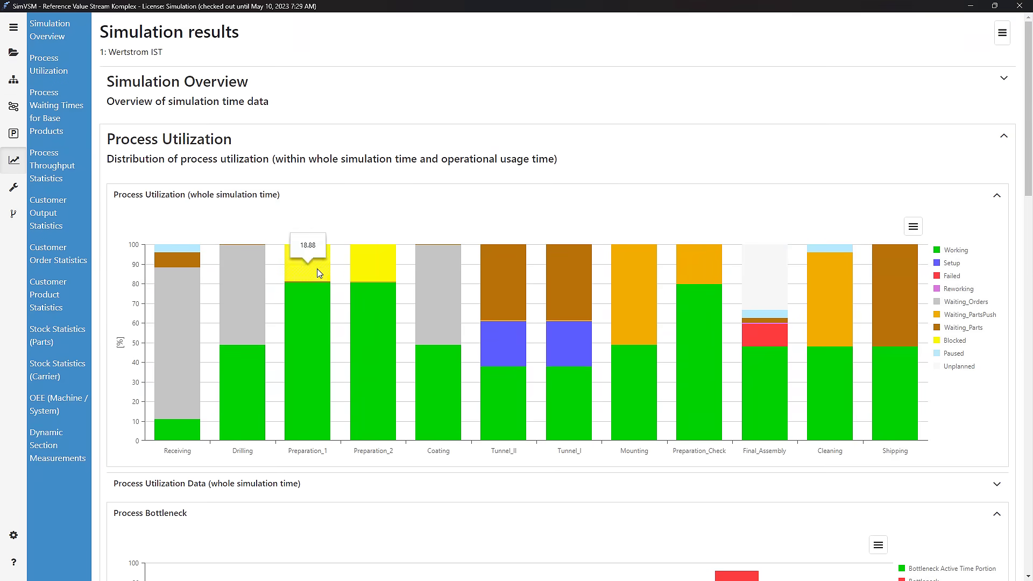
scroll(472, 240, down, 2)
scroll(473, 239, down, 2)
scroll(472, 240, down, 1)
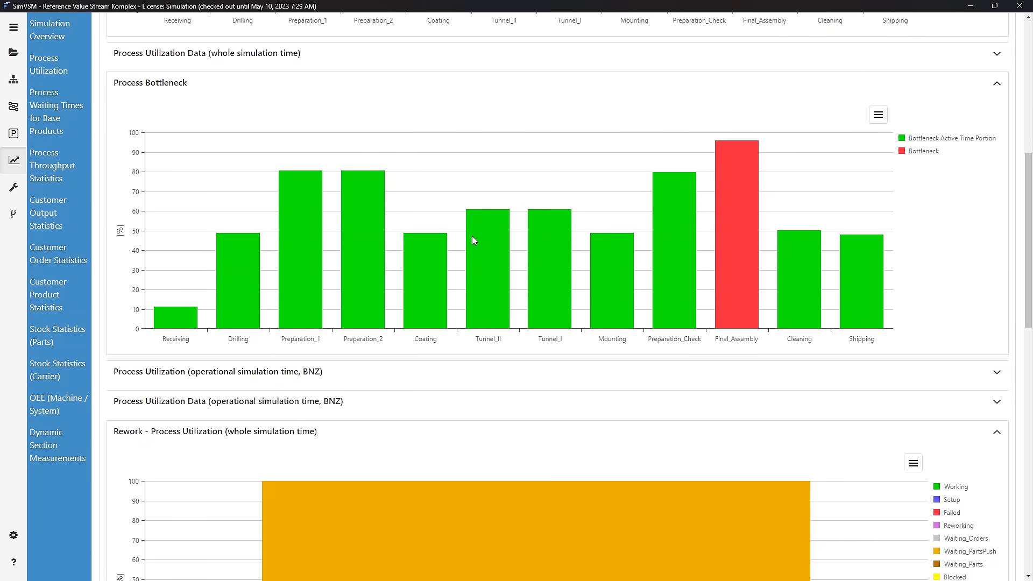
scroll(472, 240, down, 10)
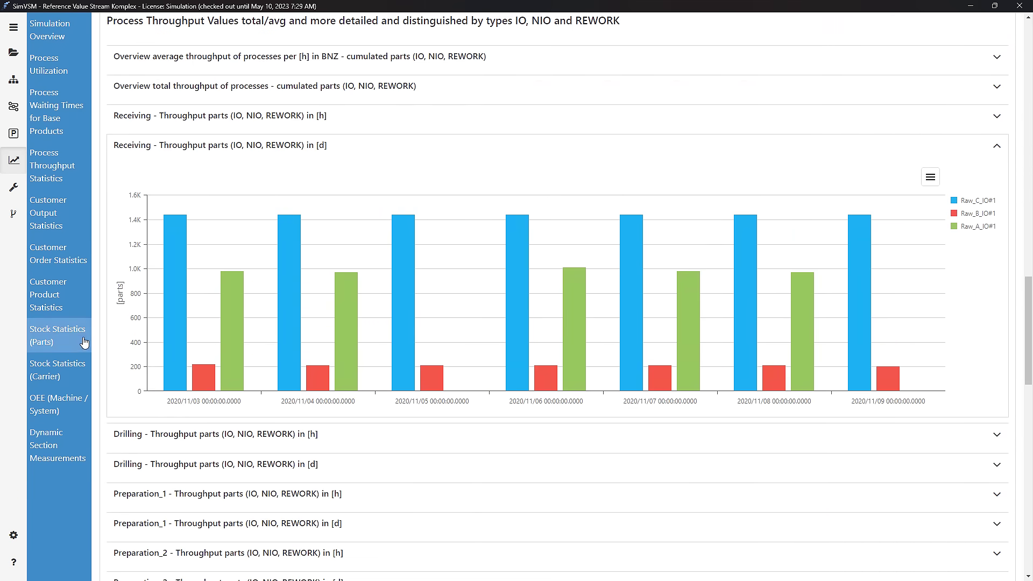
click(57, 335)
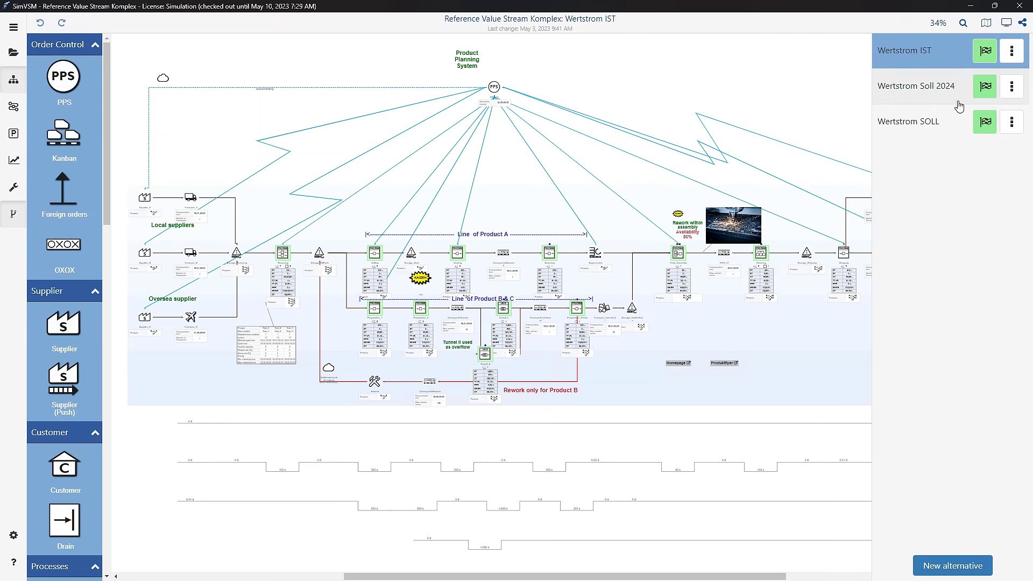
Launch new simulations for Wertstrom Soll 2024 and Wertstrom SOLL.
click(980, 96)
click(641, 367)
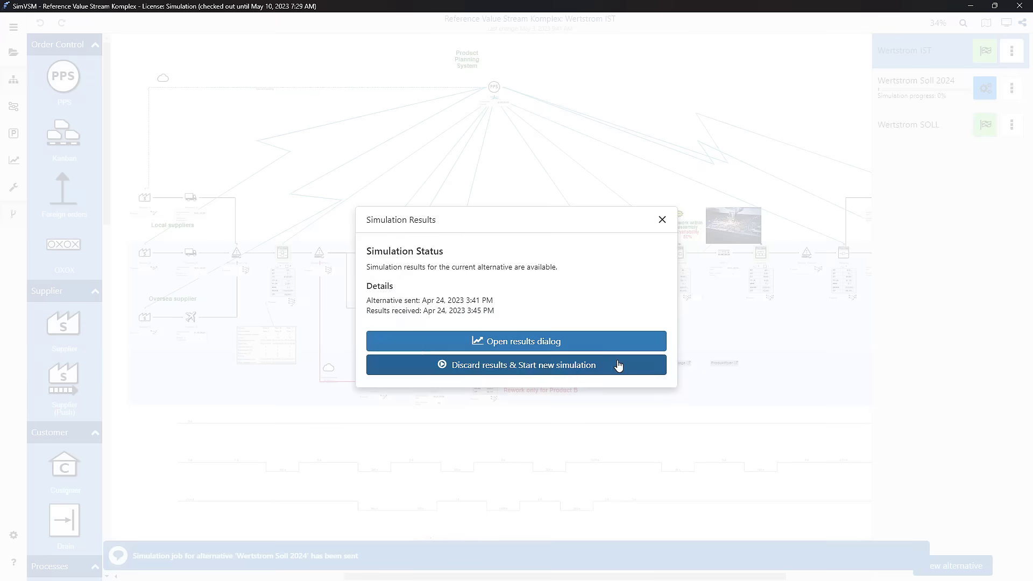
click(617, 363)
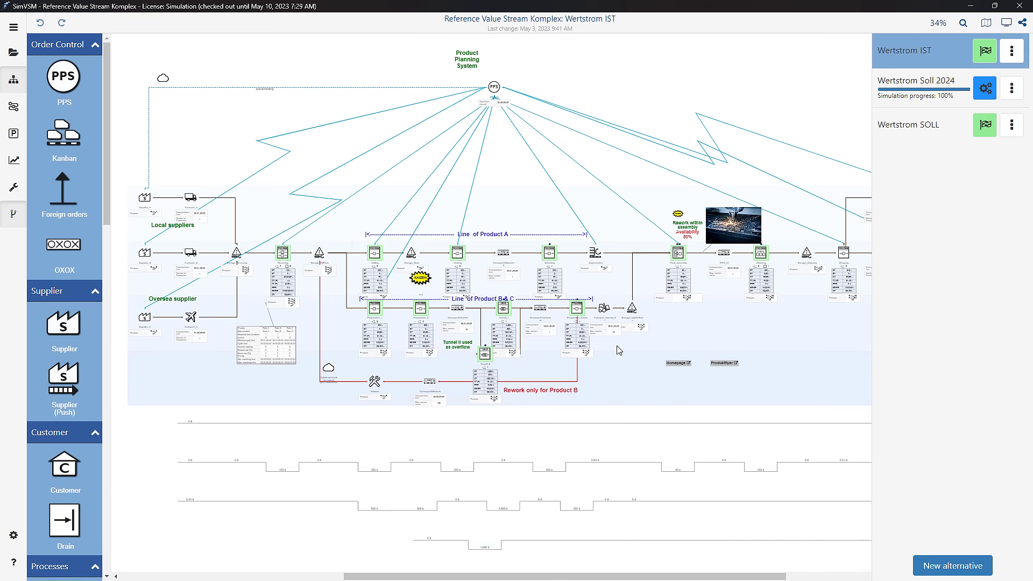
Chart utilization for Wertstrom IST, Soll 2024 and SOLL together, then return to the map.
click(14, 160)
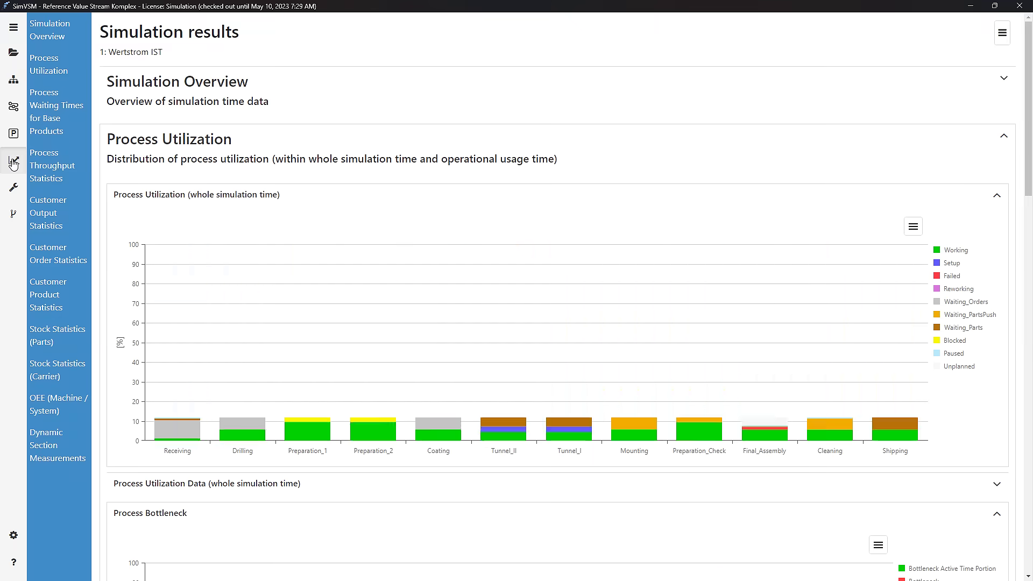
click(14, 216)
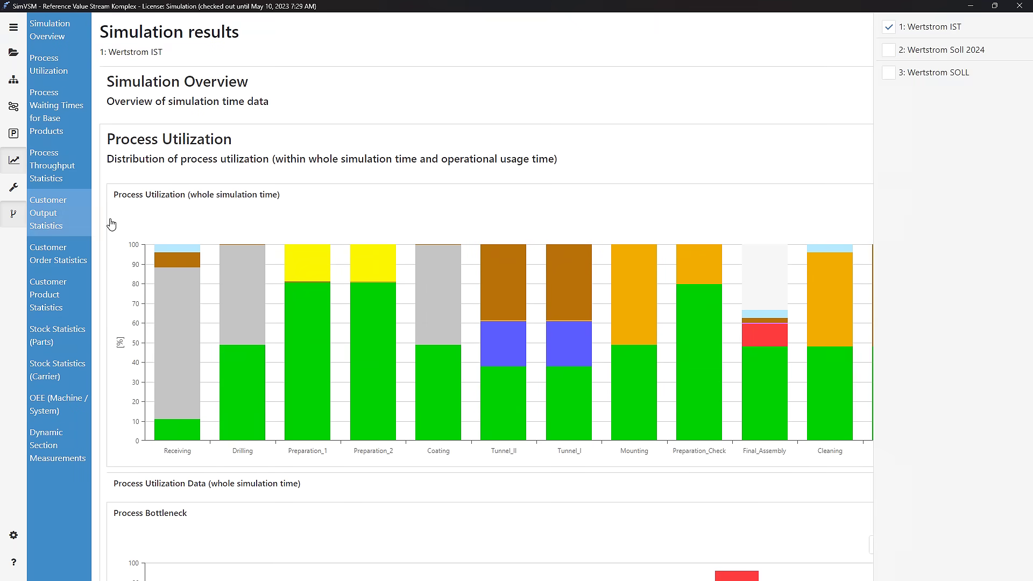
click(887, 50)
click(888, 71)
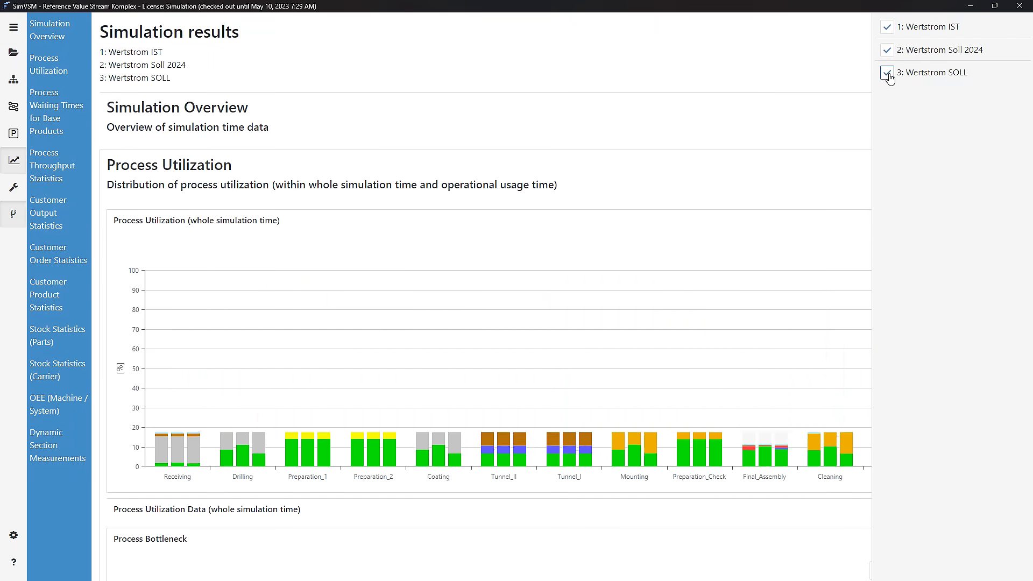
click(14, 79)
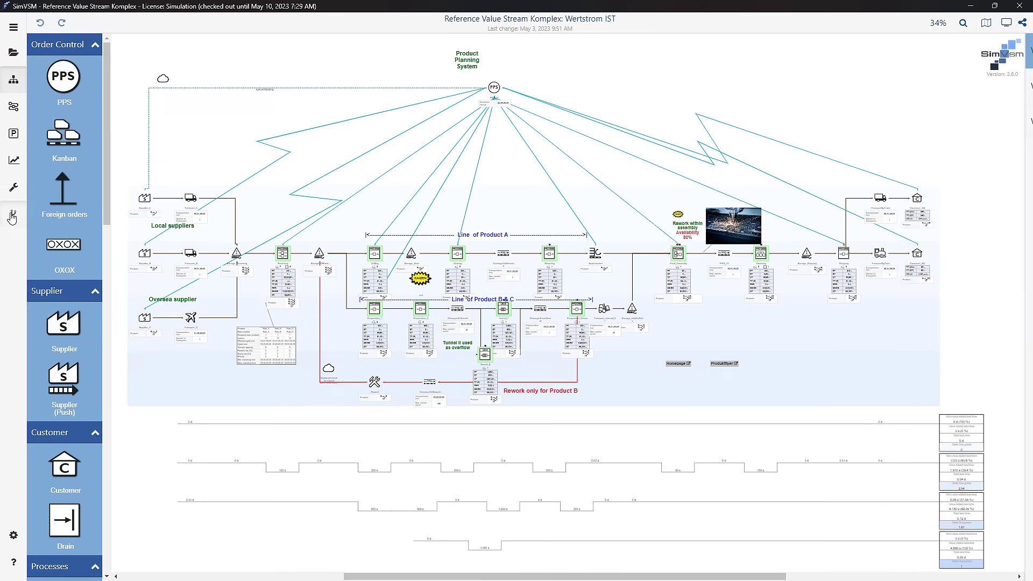
Set Wertstrom IST as the main alternative.
click(13, 216)
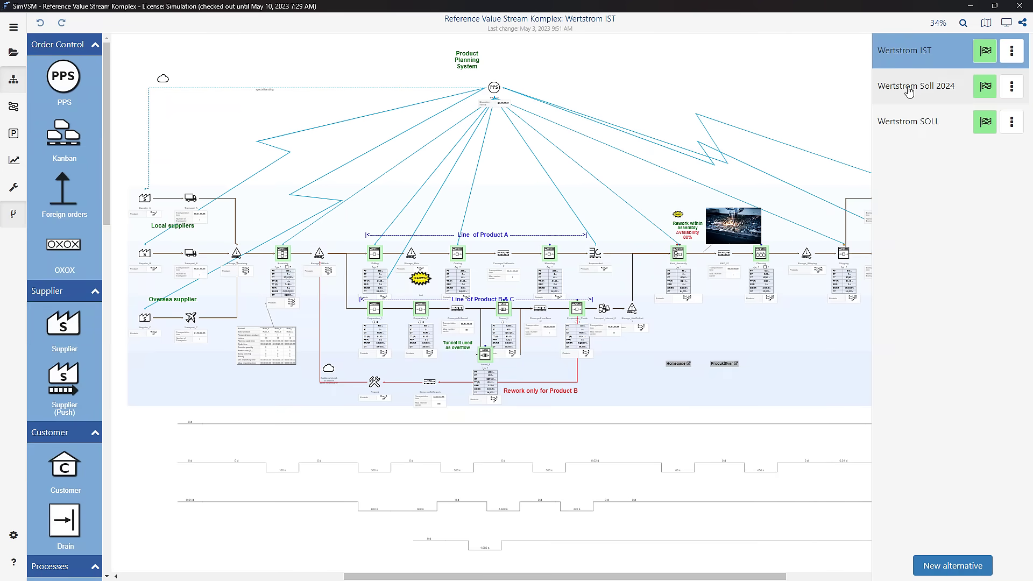
click(1014, 54)
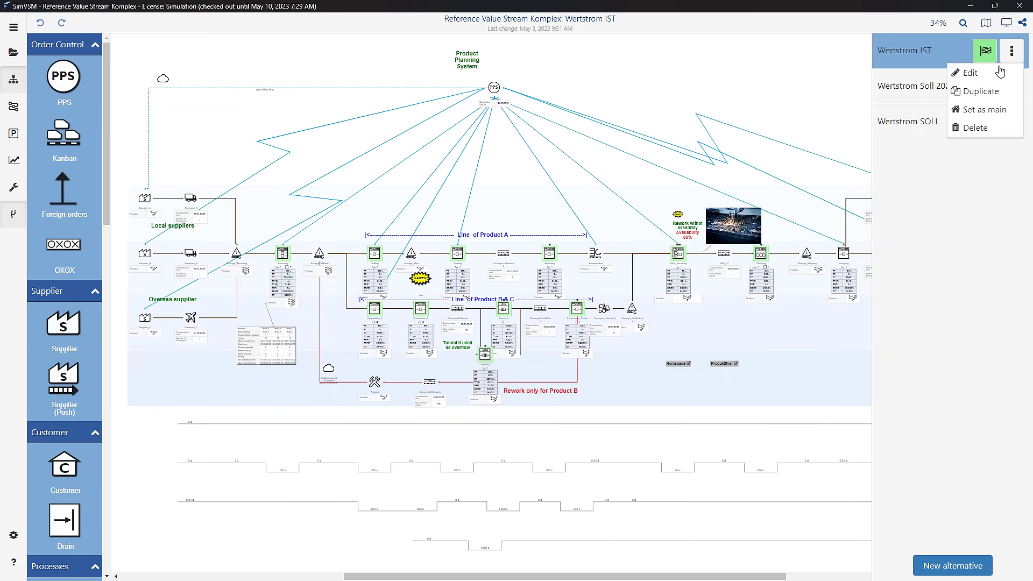
click(999, 115)
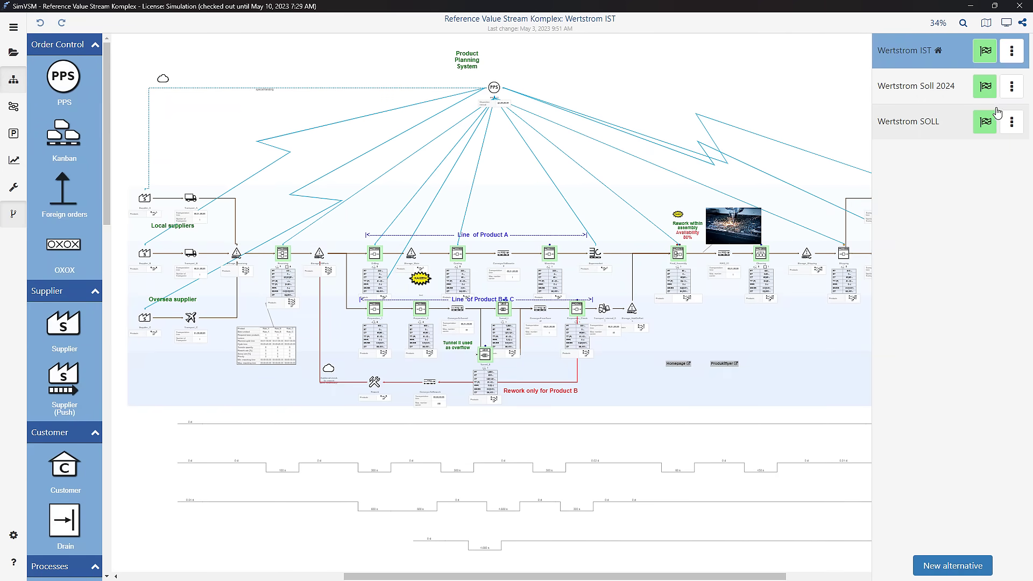
Switch to the Wertstrom Soll 2024 model and edit Cleaning's properties.
click(936, 96)
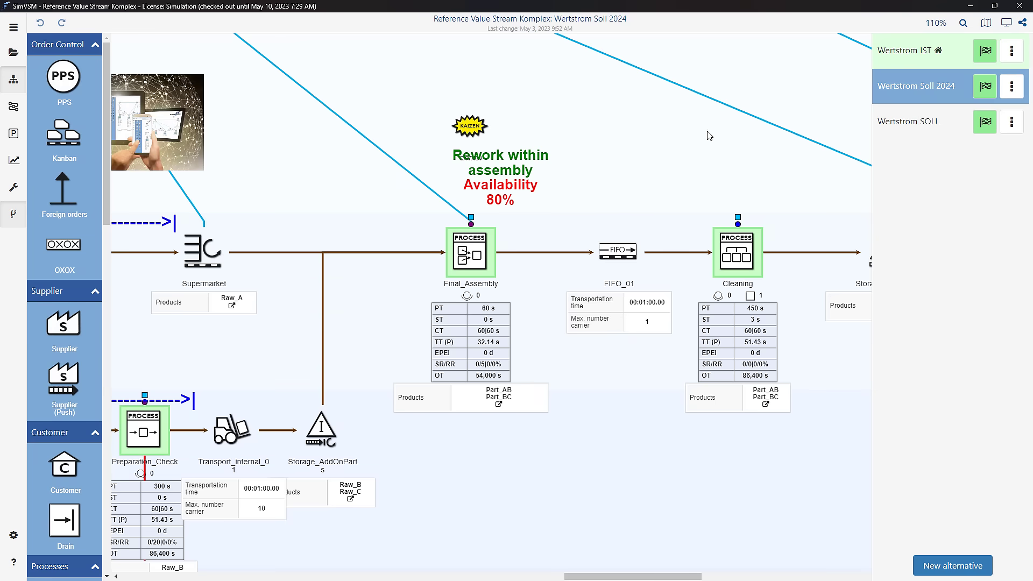
click(737, 252)
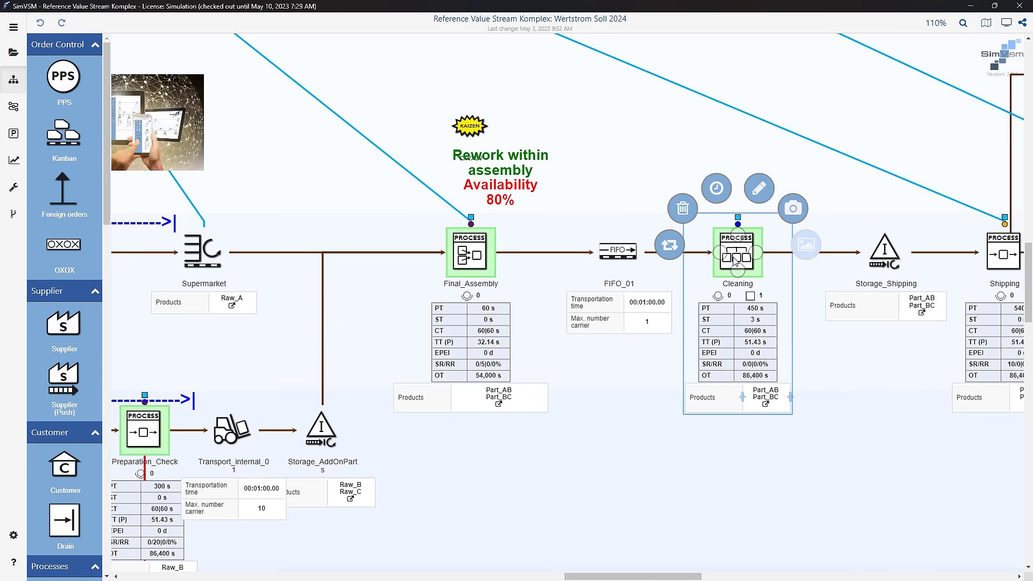
click(757, 191)
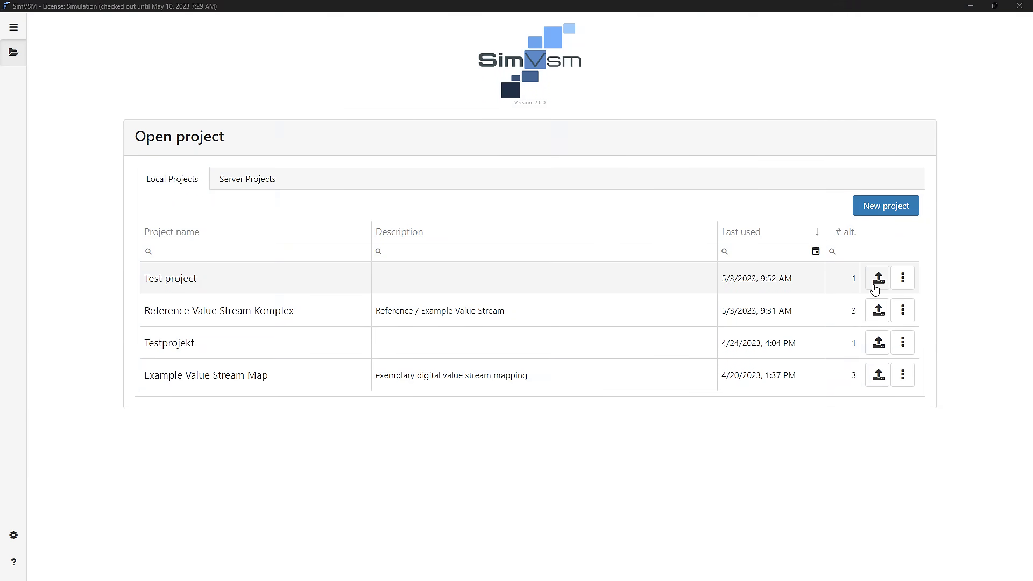
Upload Test project to the server without sharing it, then check it under Server Projects.
click(879, 278)
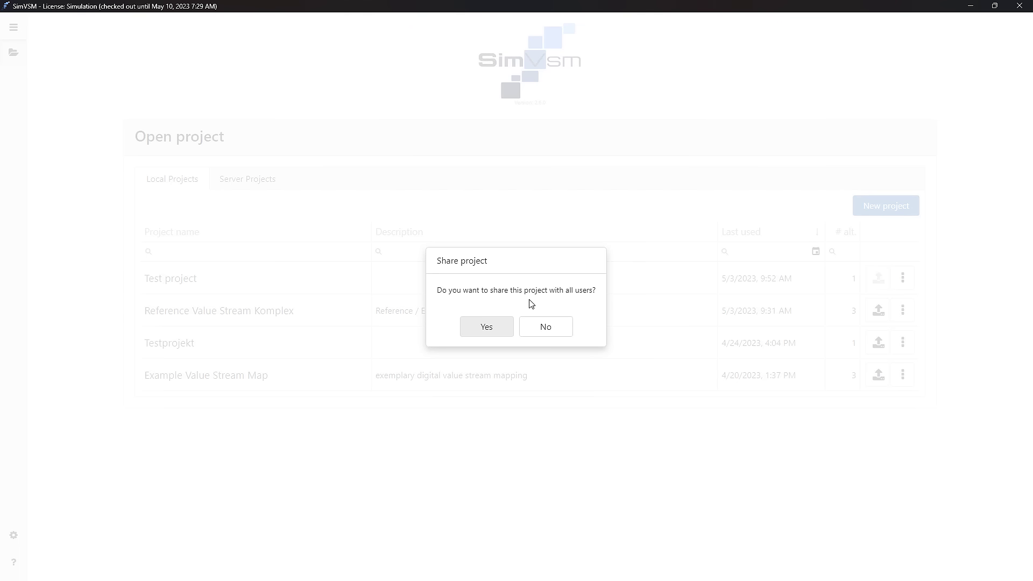
click(550, 328)
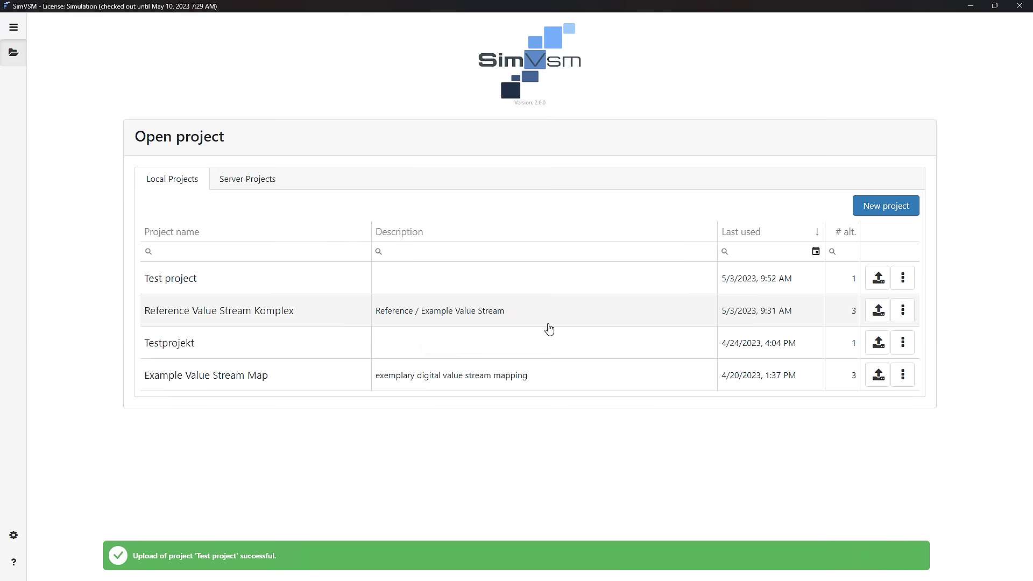
click(246, 184)
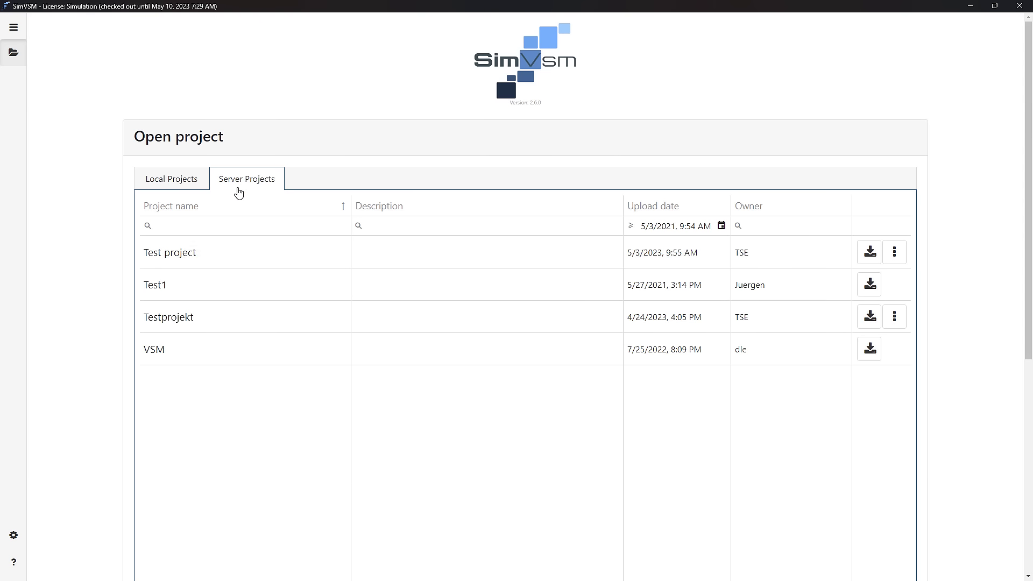
click(894, 253)
Review the modelling, simulation, shift calendar and product name settings, then return to the Soll 2024 map.
click(14, 535)
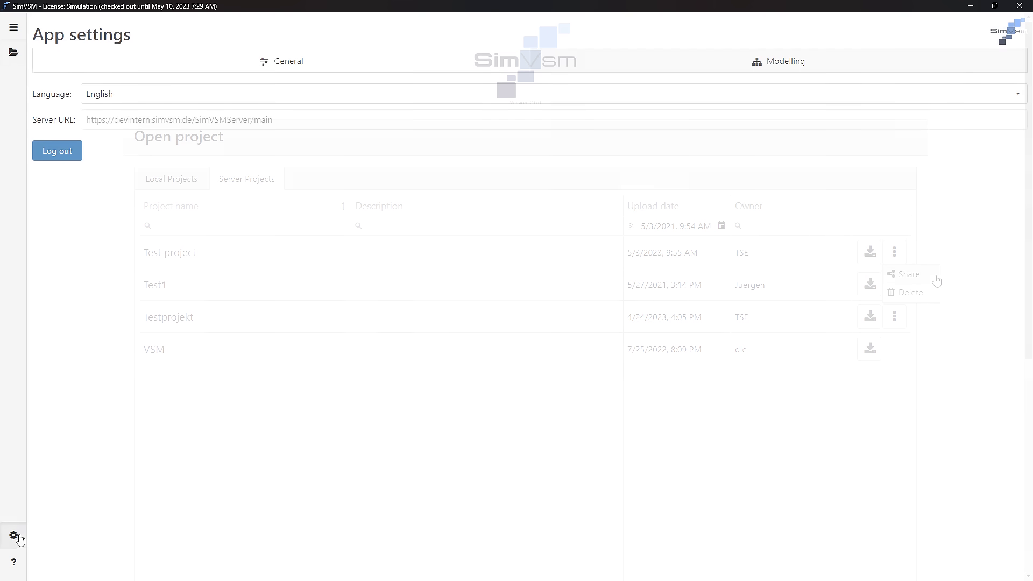
click(785, 63)
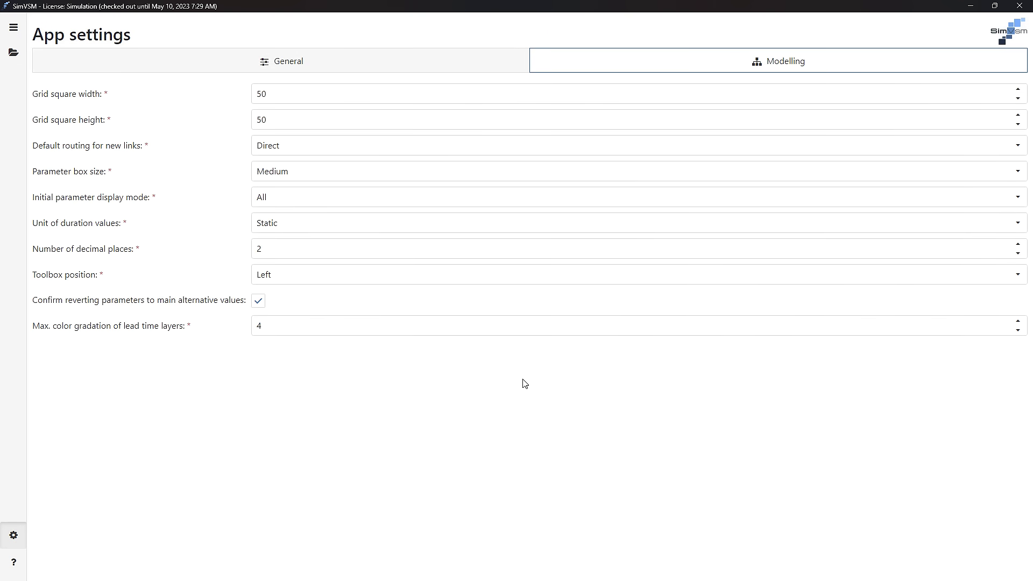
click(14, 190)
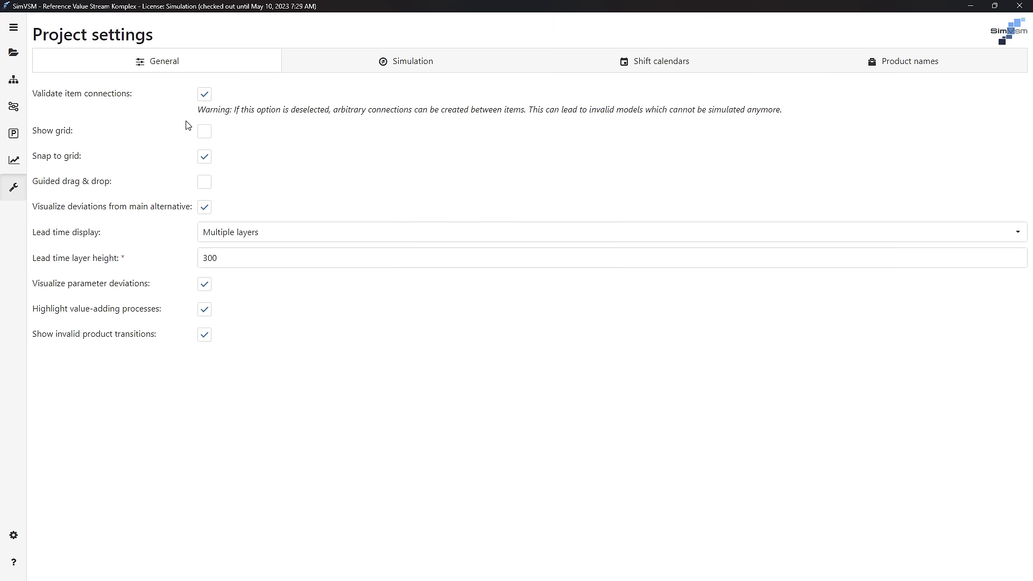
click(456, 62)
click(733, 65)
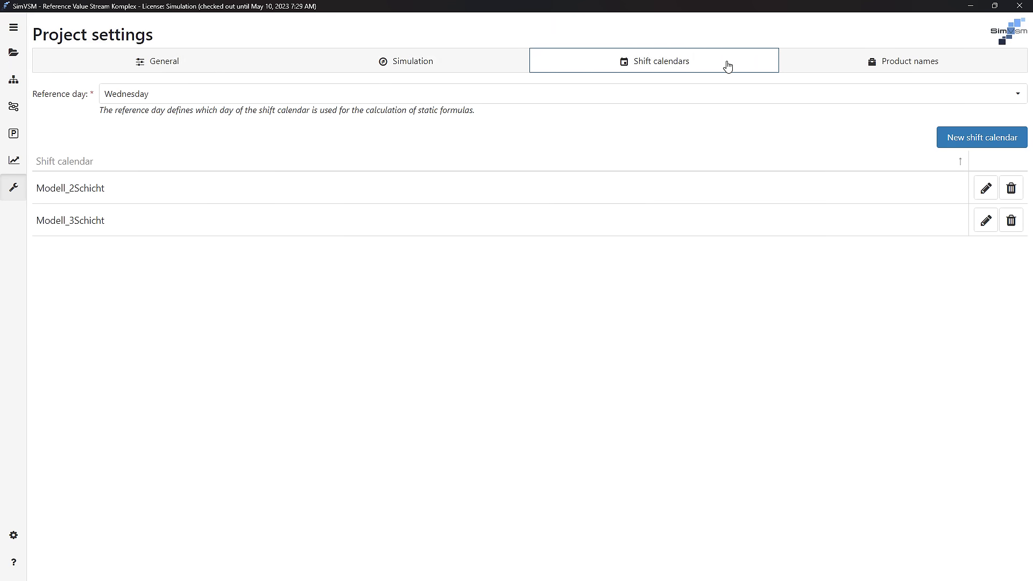
click(836, 64)
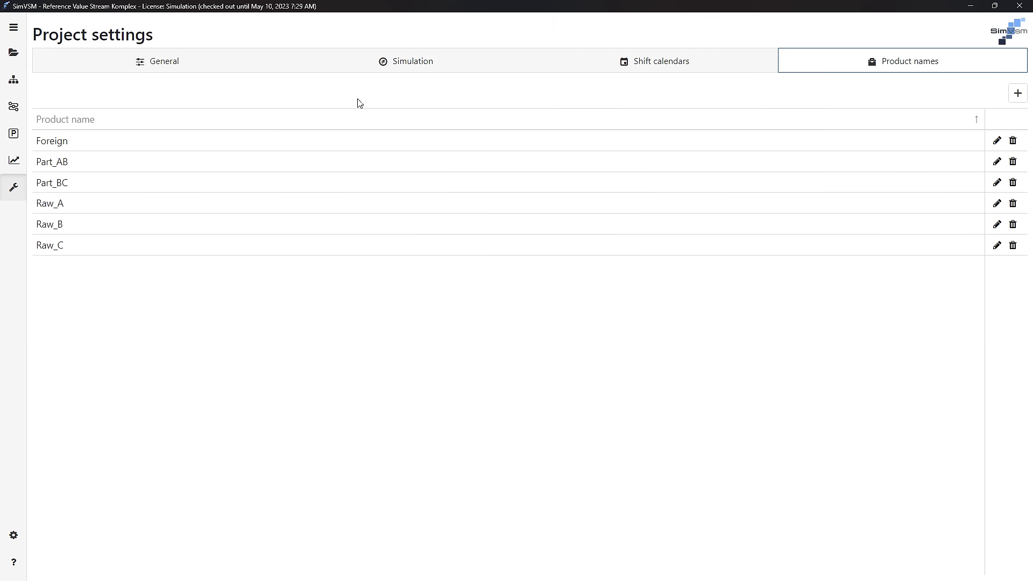
click(14, 82)
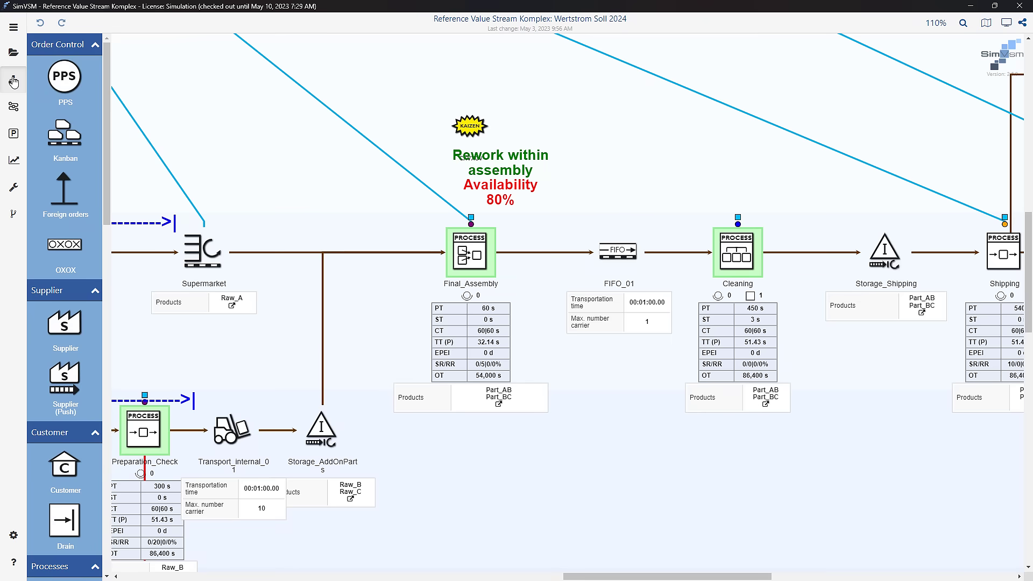
Show the Print, Save as image and Save as SVG options for the Wertstrom Soll 2024 map.
click(1020, 27)
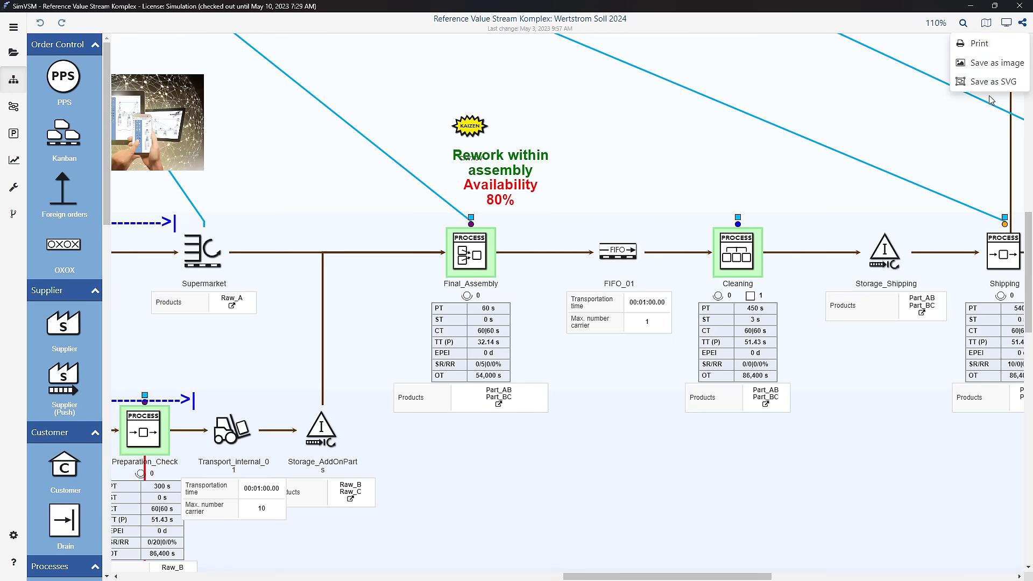